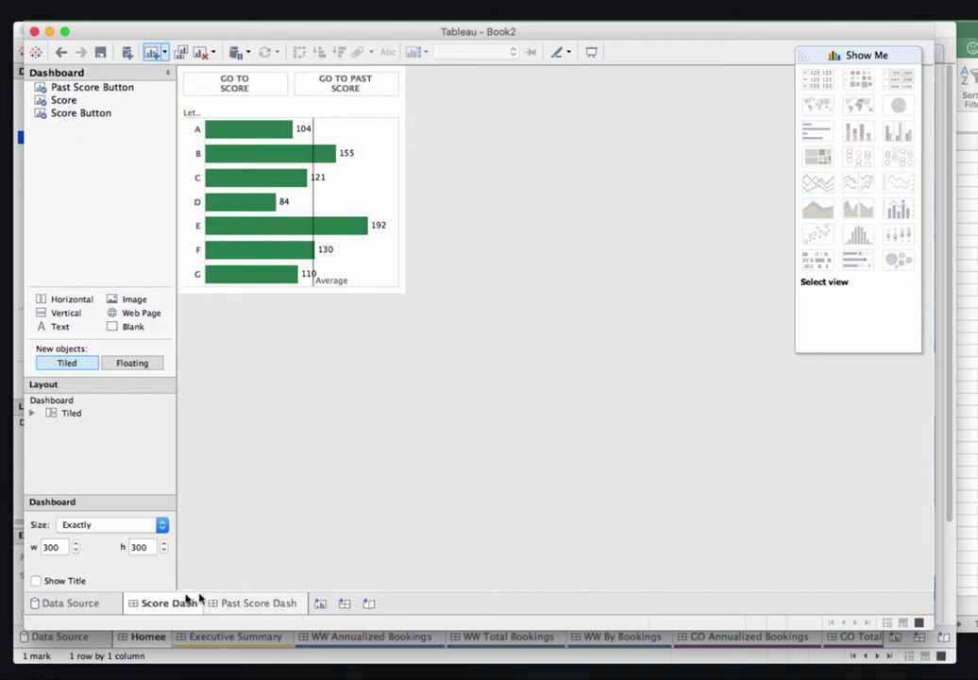
Switch from the Past Score Dash dashboard back to Score Dash.
click(253, 608)
click(489, 132)
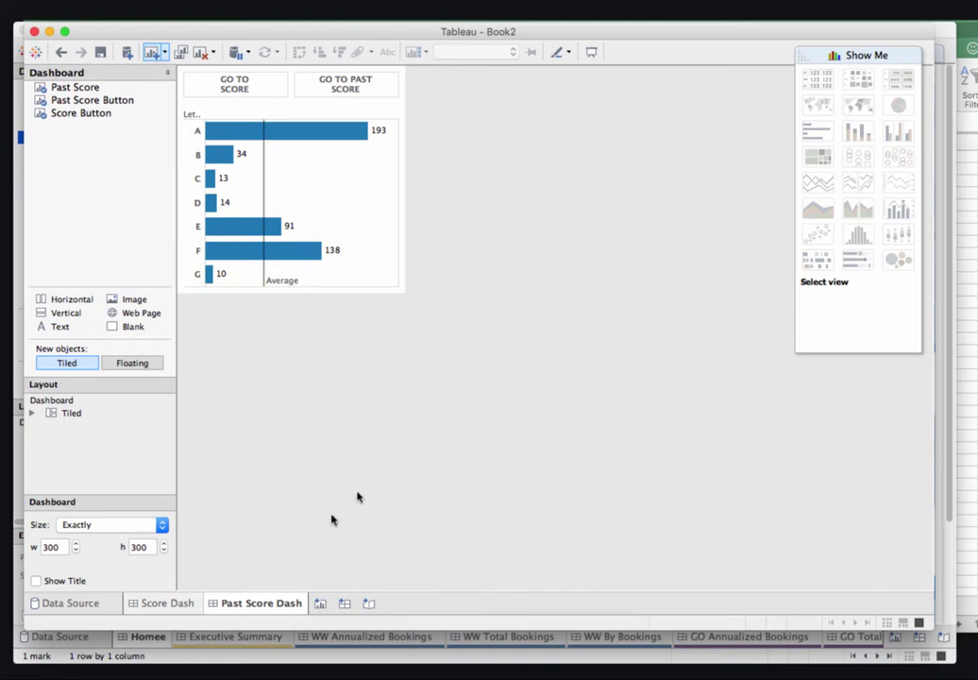
click(170, 604)
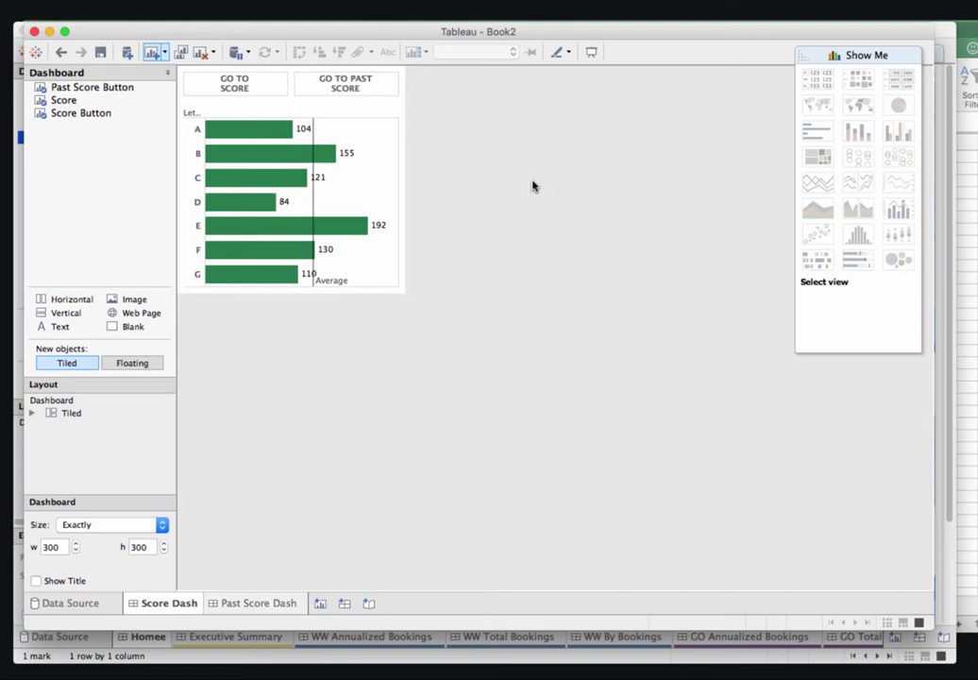
Test the GO TO PAST SCORE and GO TO SCORE buttons, then bring Excel forward.
click(379, 91)
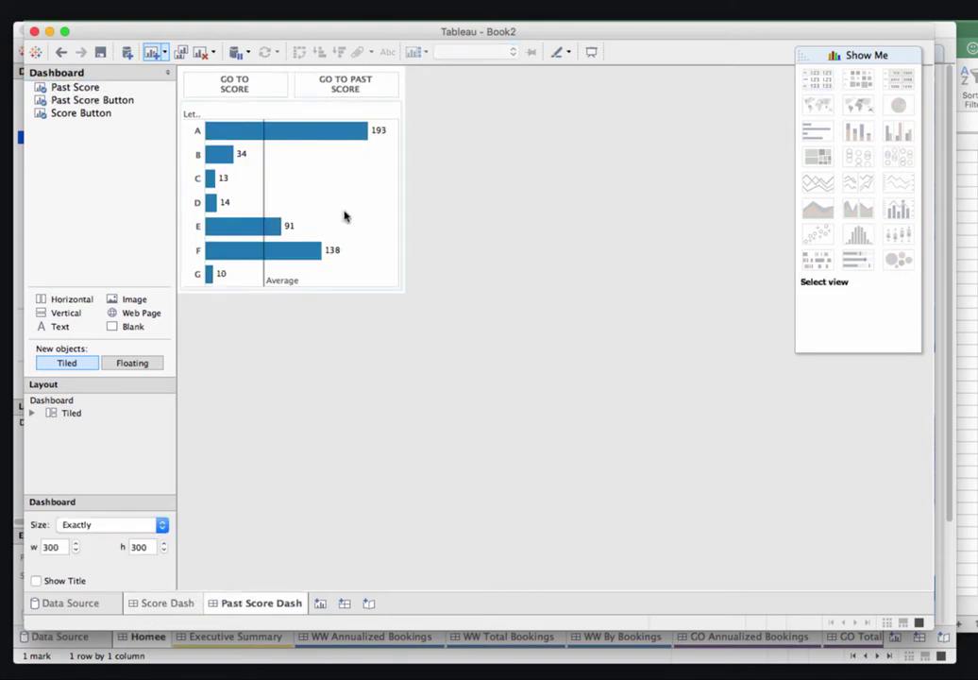
click(270, 89)
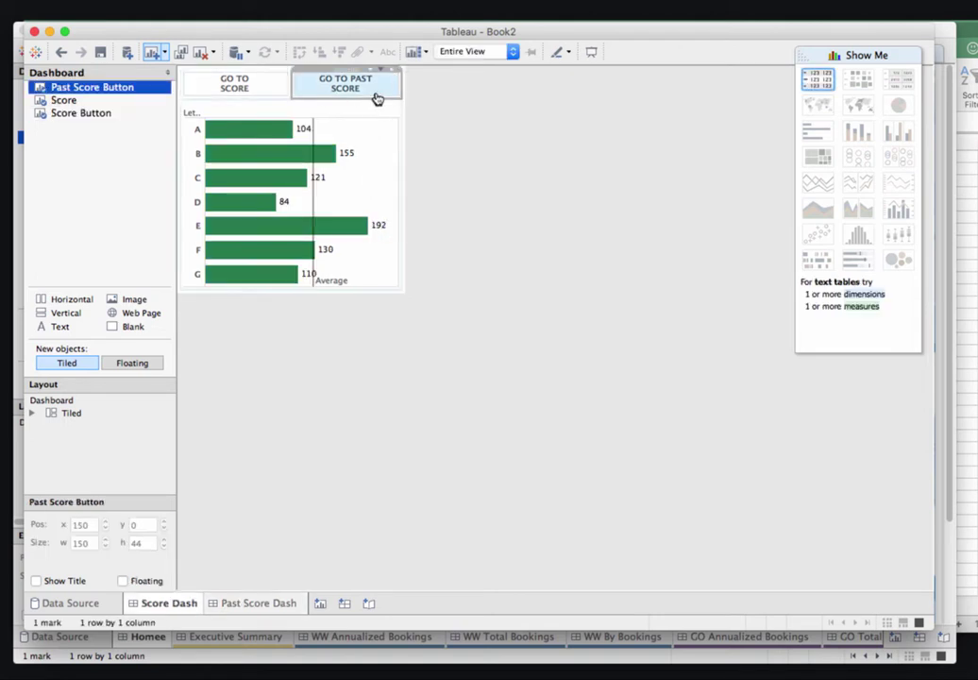
click(478, 120)
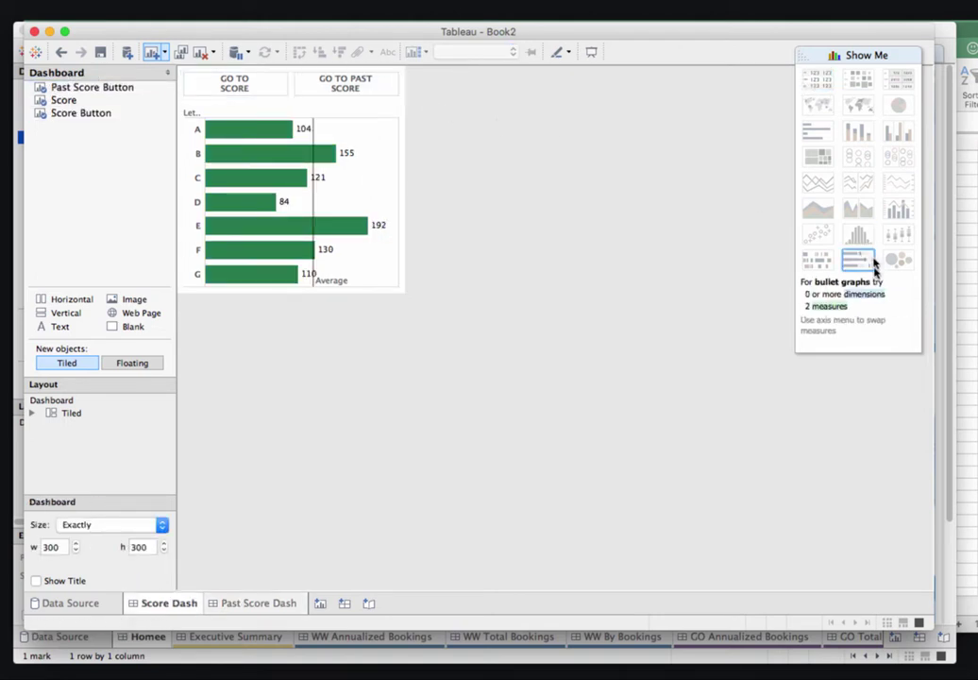
click(967, 332)
click(582, 246)
Rename header cell G7 to Score and copy the Name and Score table F7:G14.
drag(294, 227, 381, 316)
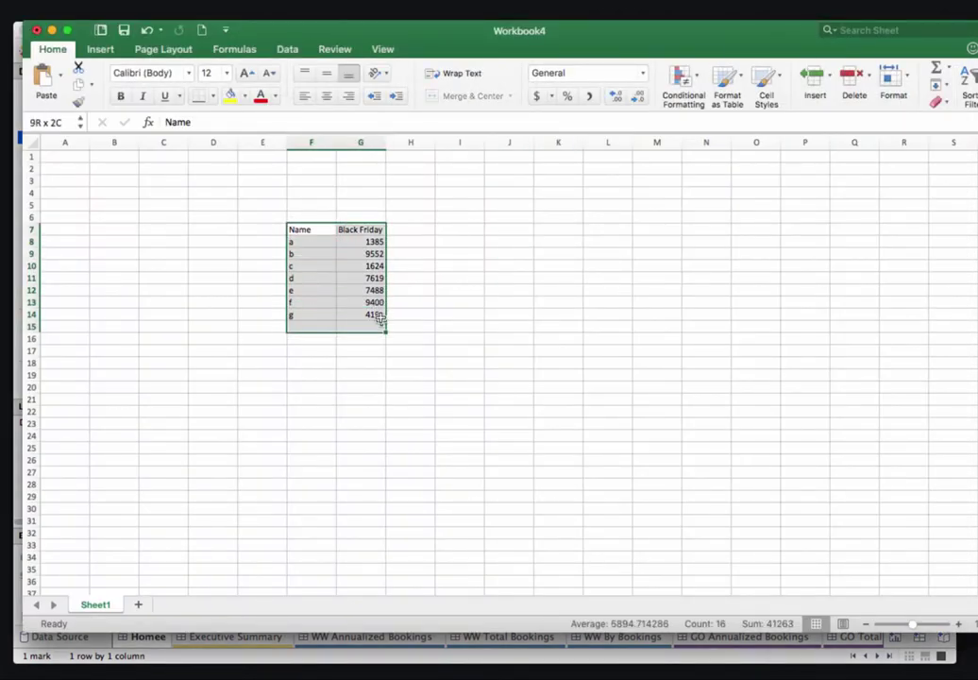
key(super+c)
click(442, 298)
click(363, 230)
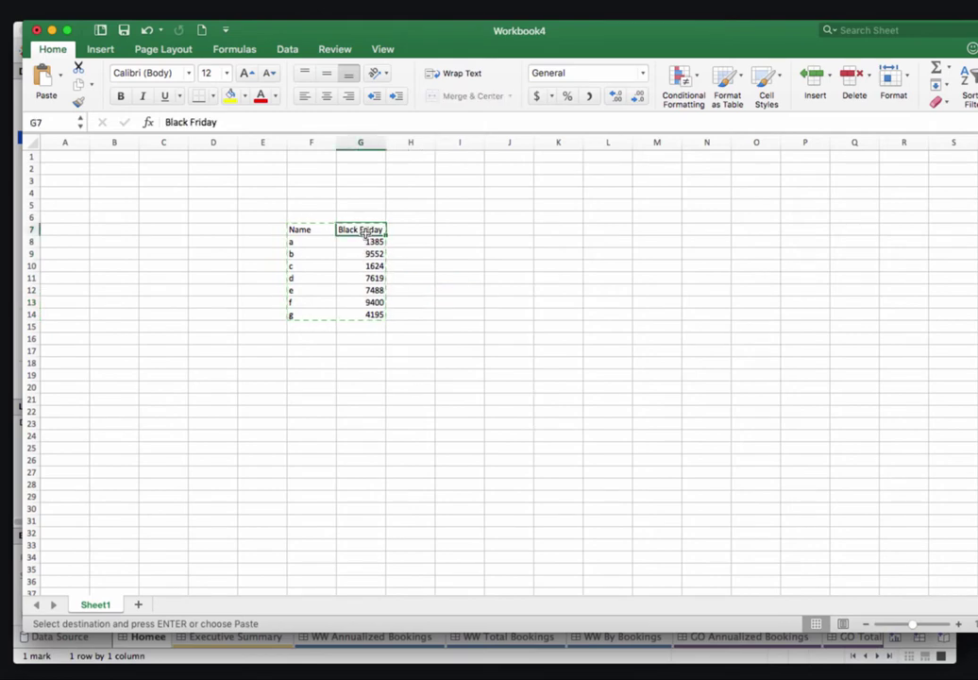
text(Scor)
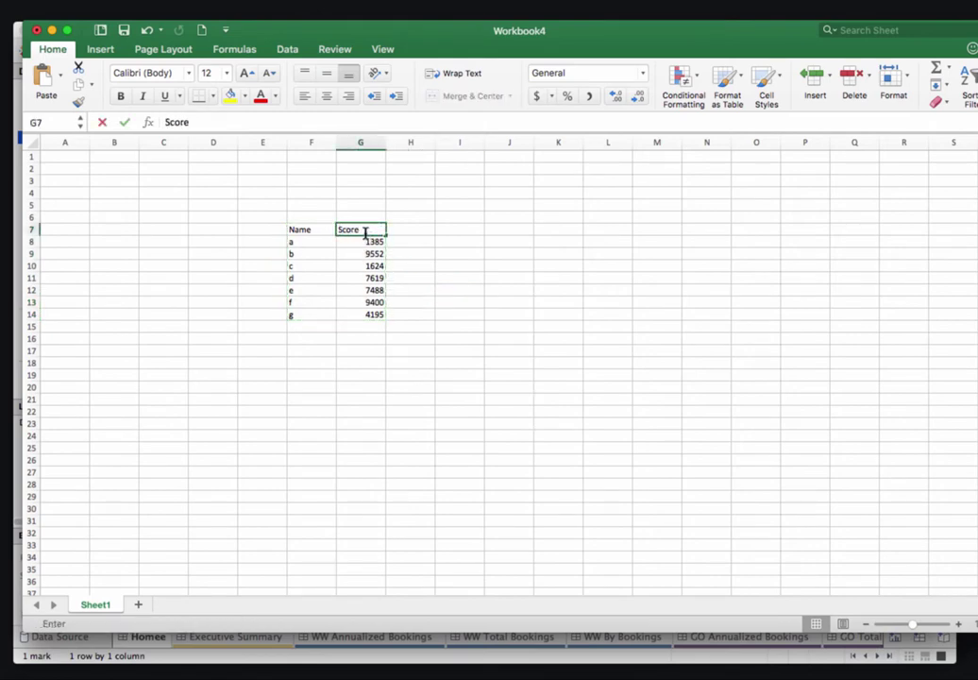
text(e)
click(361, 289)
drag(371, 315, 299, 229)
key(super+c)
click(16, 94)
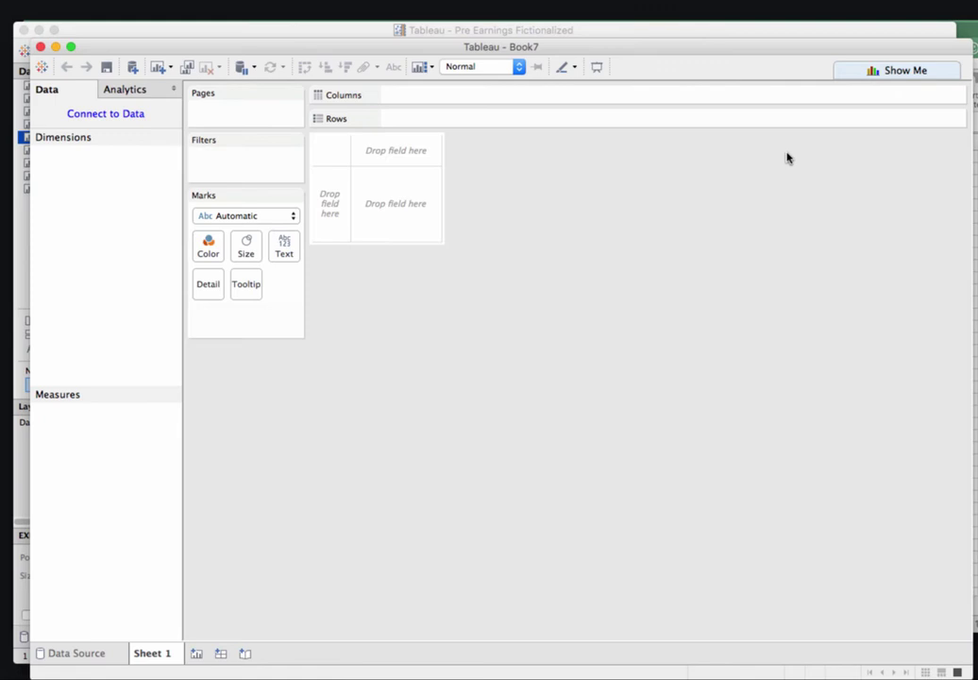
Paste the copied table as a new data source and rename Sheet 1 to Score.
key(super+v)
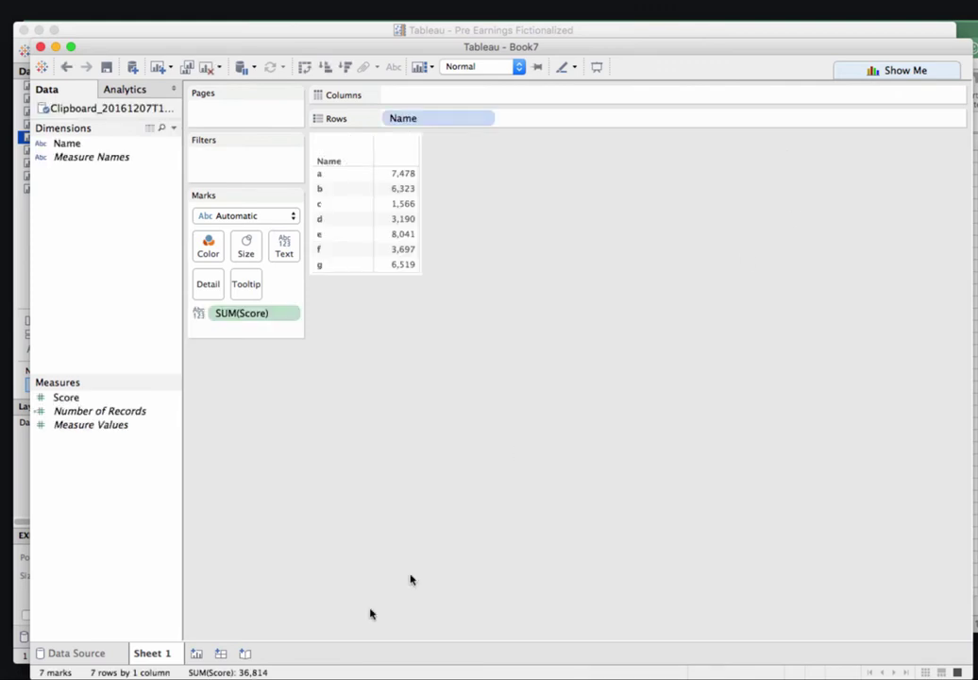
double_click(146, 652)
text(c)
text(core)
key(Return)
Show the data as horizontal bars sorted descending with value labels.
click(852, 70)
click(855, 144)
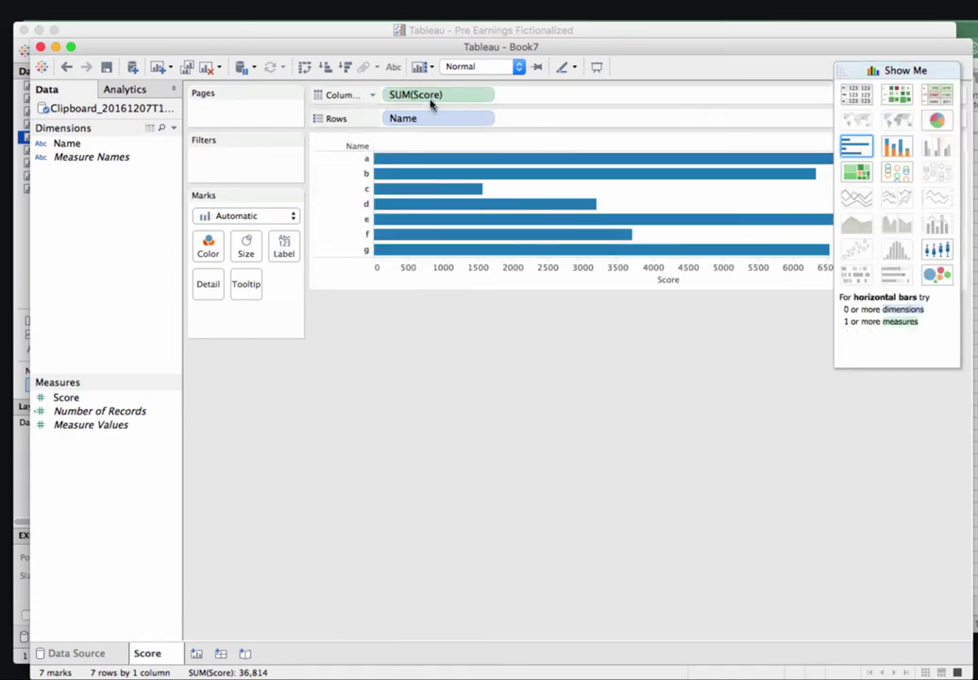
click(393, 69)
click(394, 69)
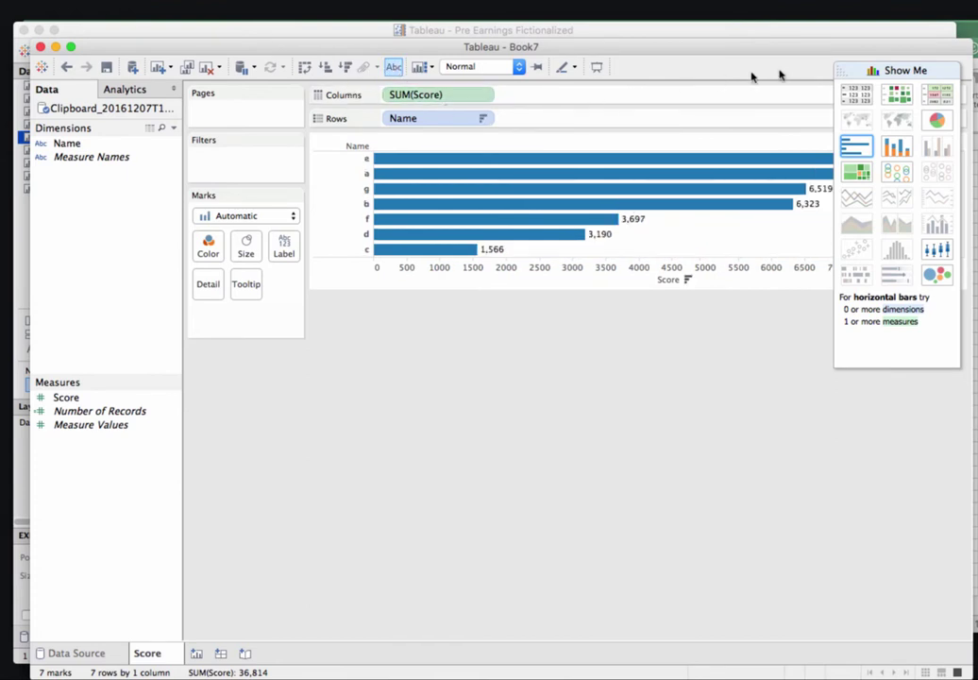
click(873, 70)
Duplicate the Score sheet and name the copy Christmas Score.
right_click(147, 661)
click(198, 652)
click(197, 653)
double_click(203, 655)
text(Christmas Score)
key(Return)
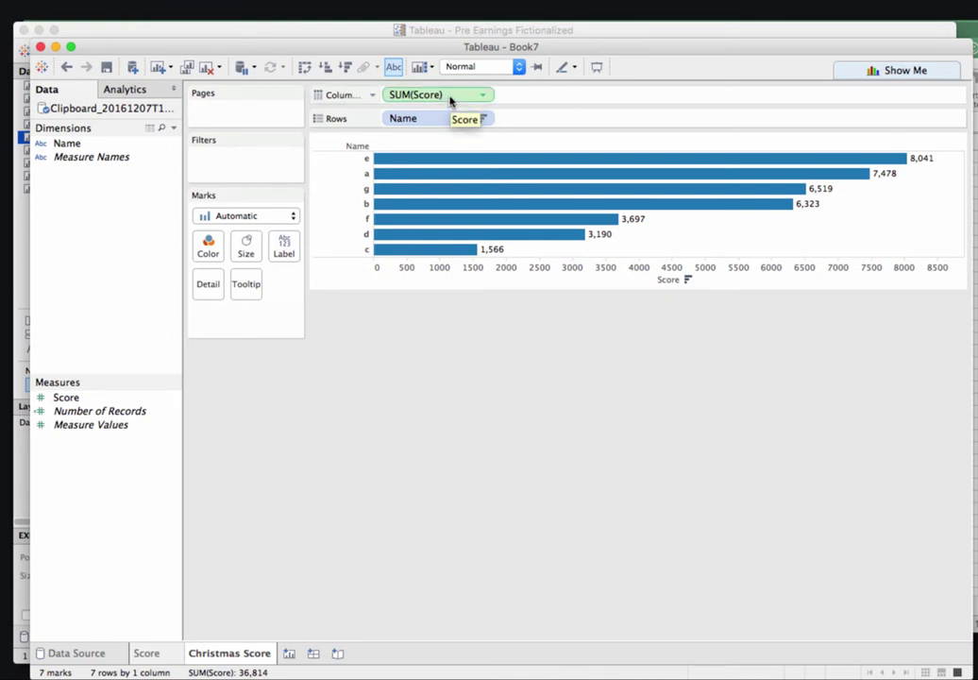
Add a second SUM([Score])+1000 bar chart beside the first and colour it yellow.
drag(450, 98, 534, 98)
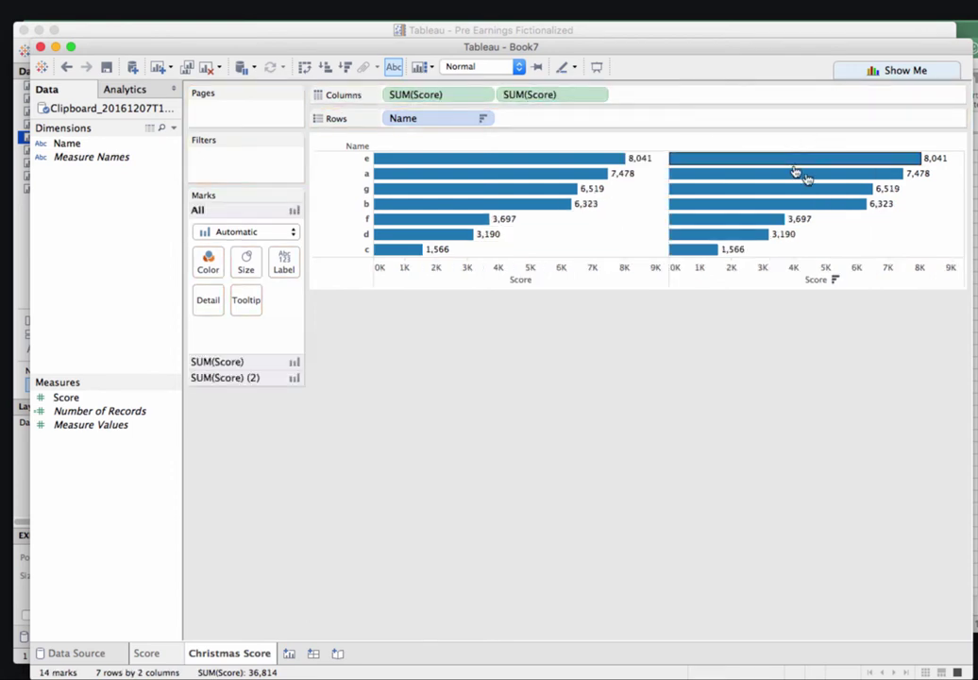
double_click(552, 94)
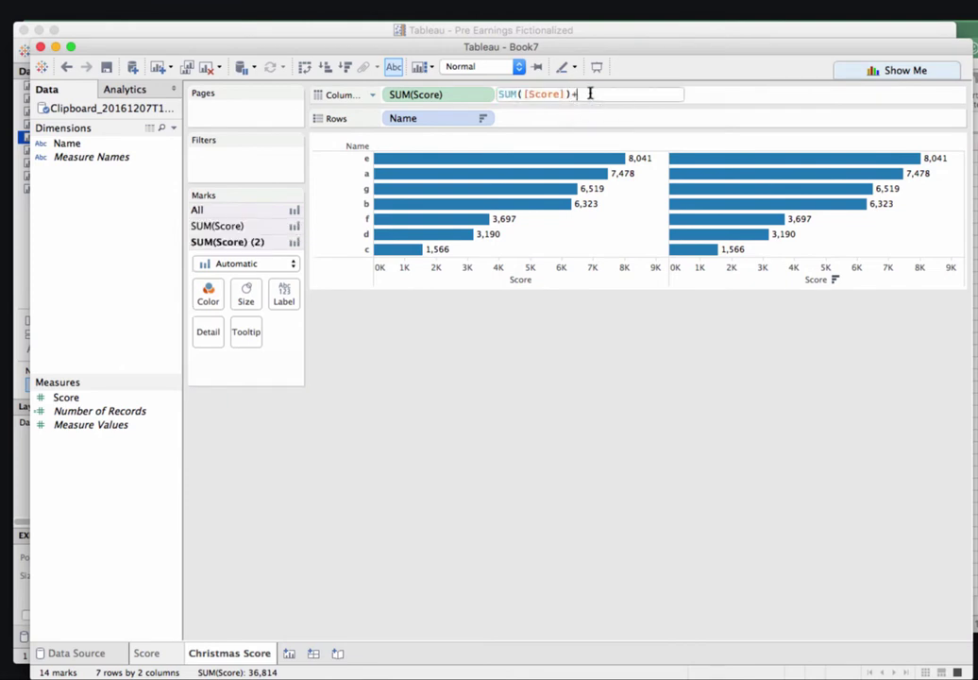
key(Return)
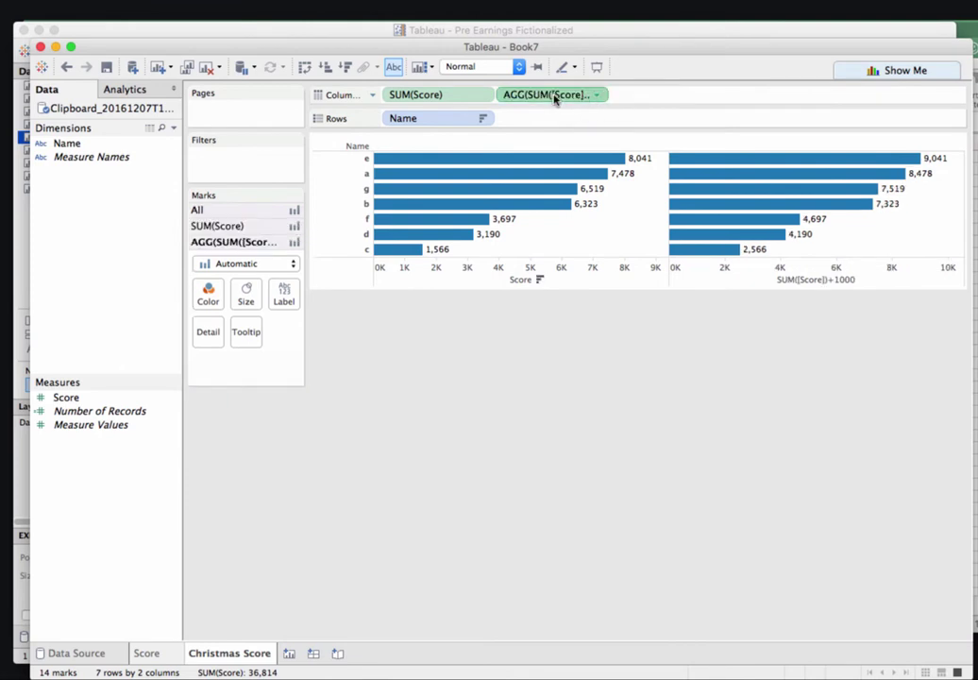
click(207, 295)
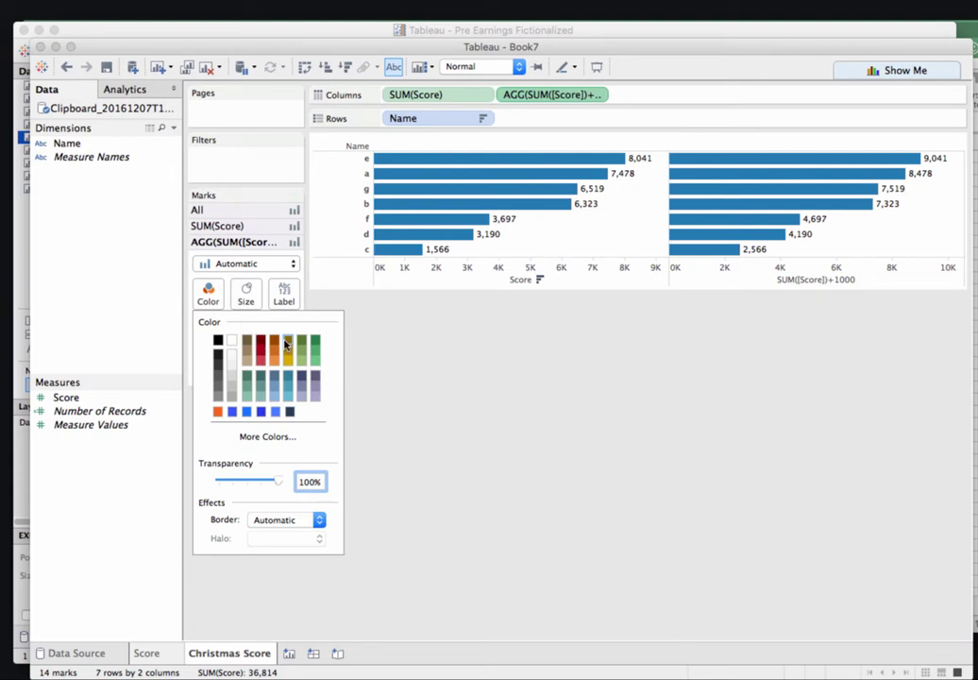
click(288, 363)
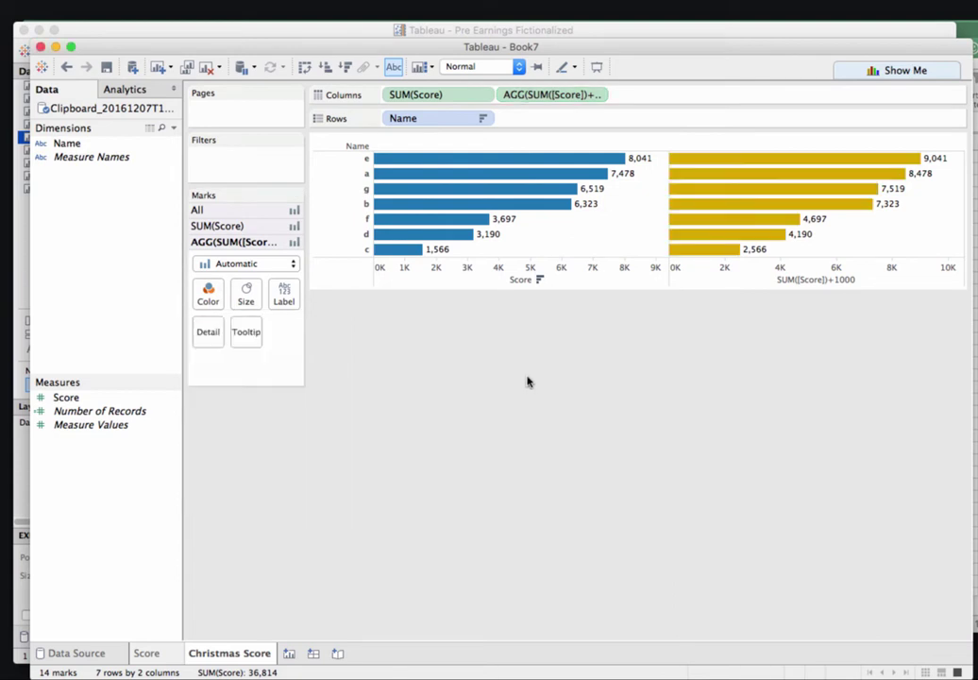
Create a new dashboard named ScoreDash.
click(177, 661)
click(218, 658)
click(313, 653)
double_click(319, 653)
text(ScoreDash)
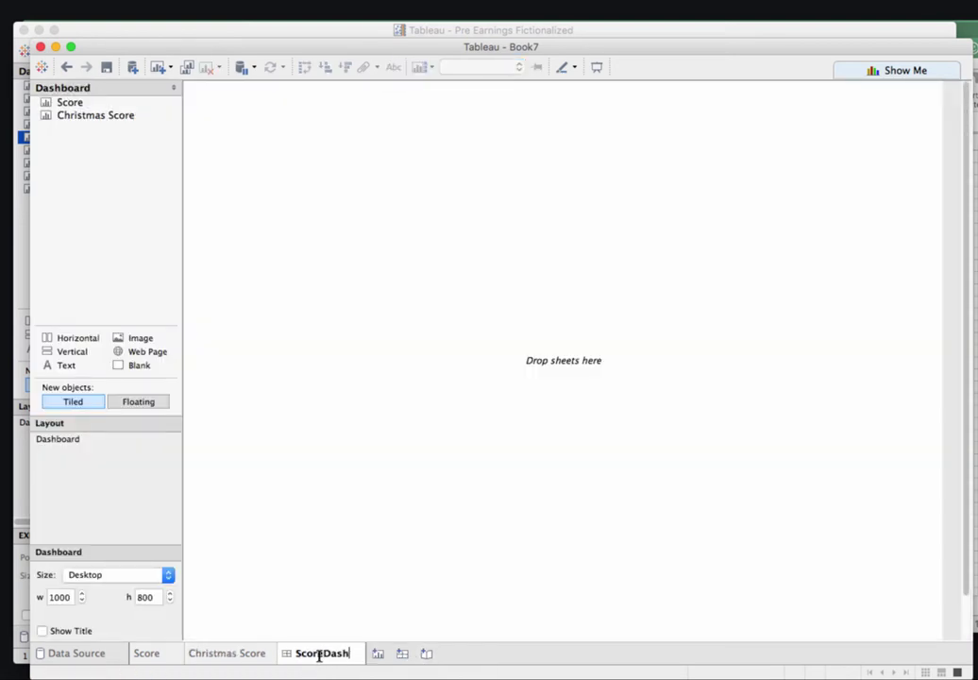
key(Return)
Size the ScoreDash dashboard to 300 by 300 and add the Score sheet.
double_click(64, 597)
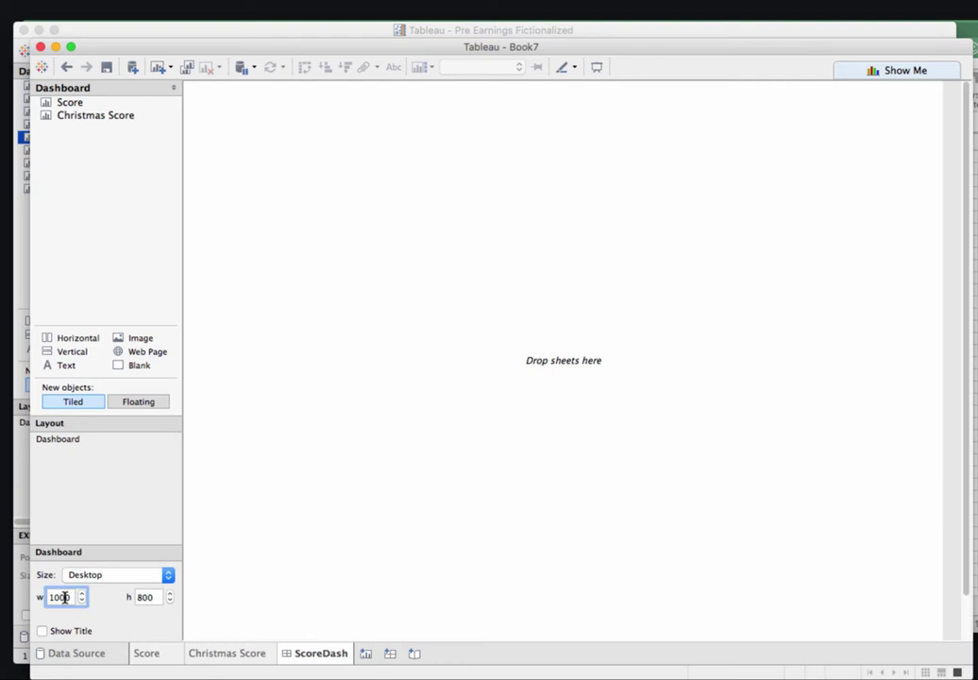
click(157, 597)
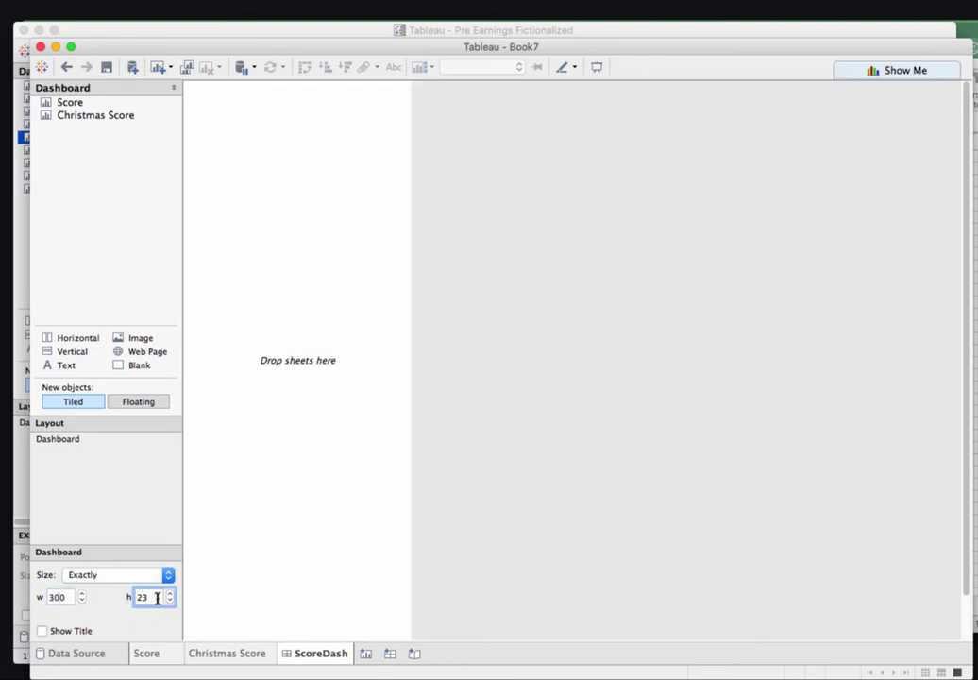
text(300)
key(Return)
double_click(70, 102)
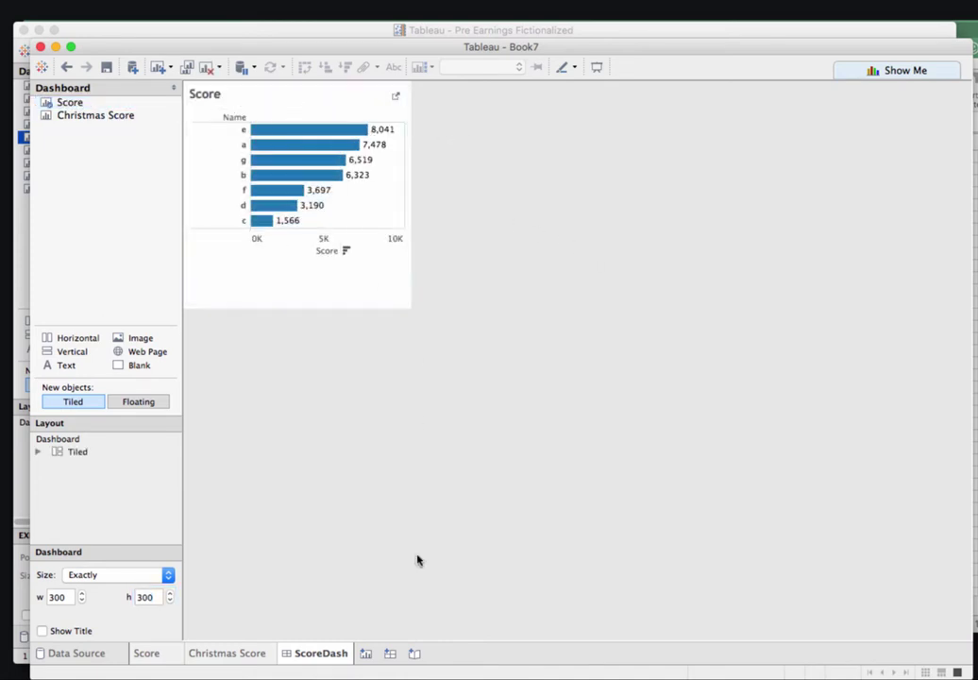
Duplicate ScoreDash and name the copy Christmas Score Dash.
right_click(329, 651)
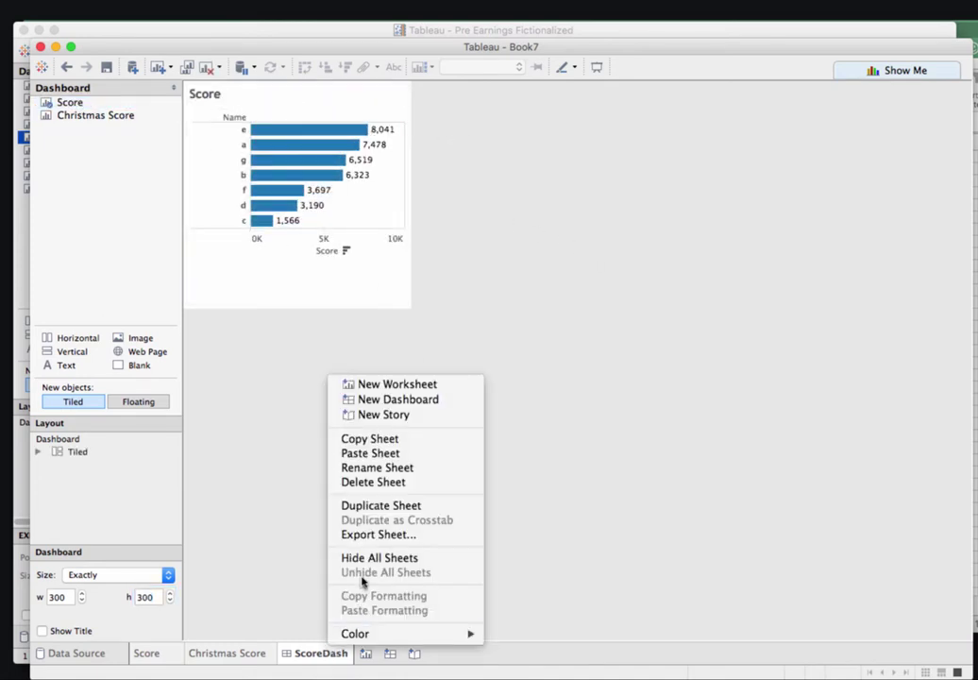
click(383, 507)
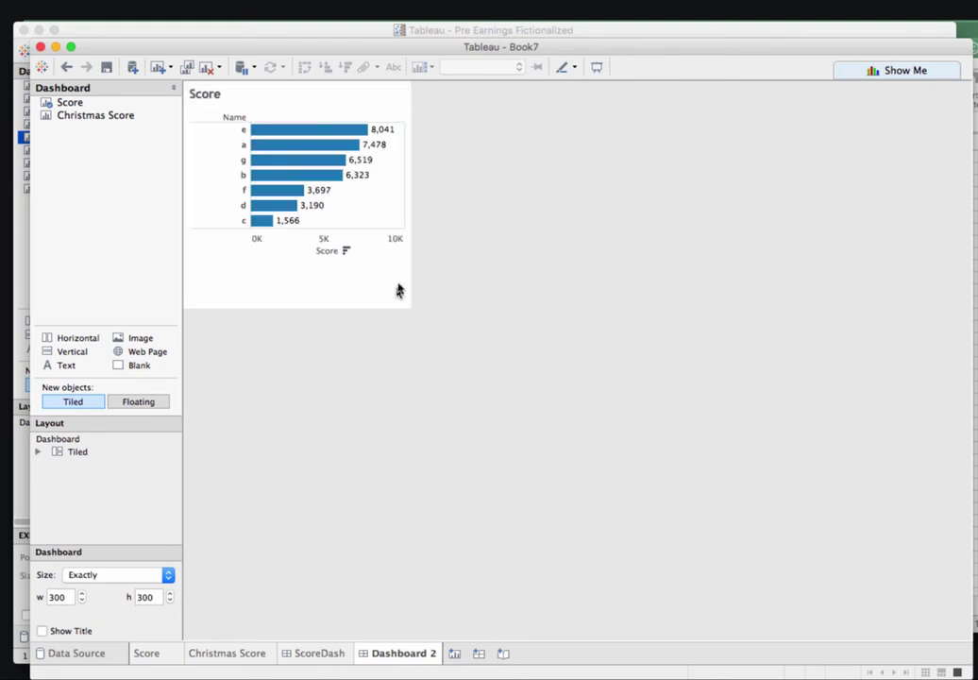
double_click(390, 654)
text(d)
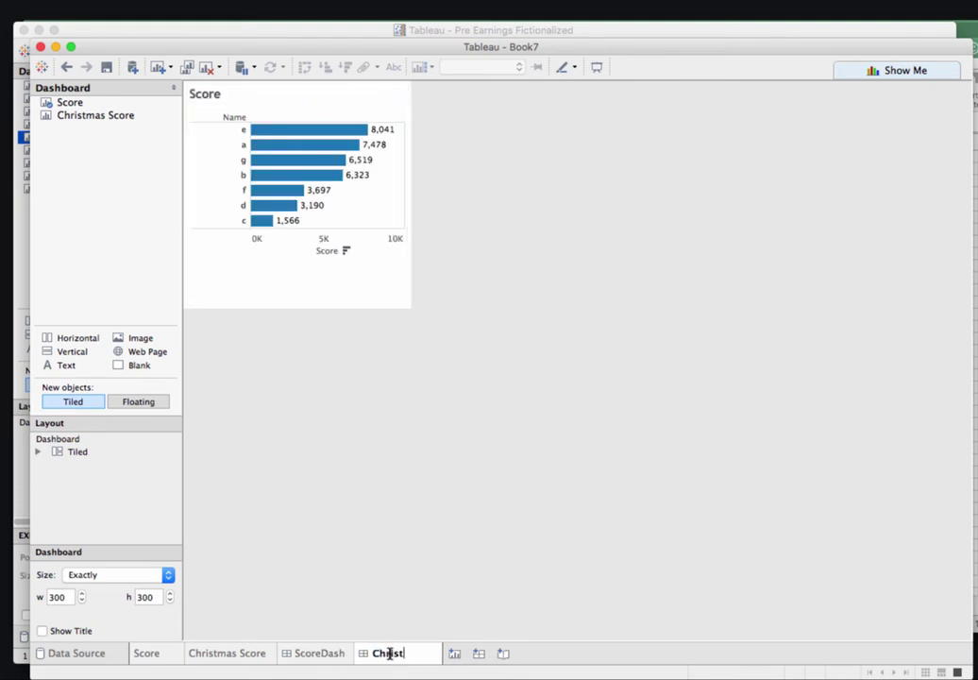
text(hristmas SCore)
key(BackSpace)
key(BackSpace)
key(BackSpace)
key(BackSpace)
text(core)
key(Return)
click(618, 380)
text(Dash)
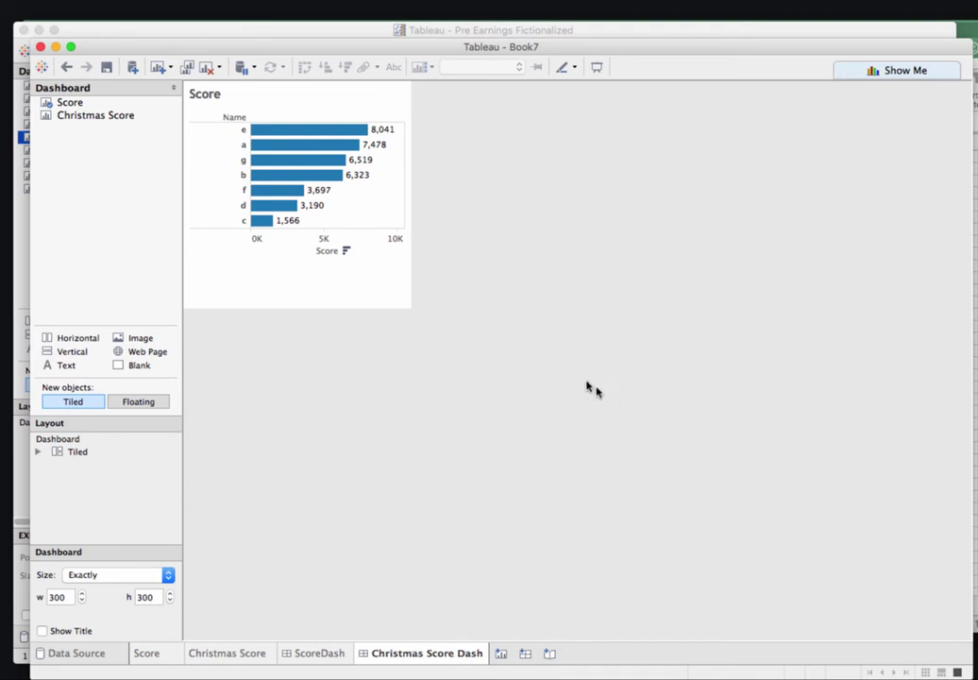
Replace the Score chart with the Christmas Score chart on the new dashboard.
drag(111, 117, 243, 144)
click(345, 112)
click(400, 88)
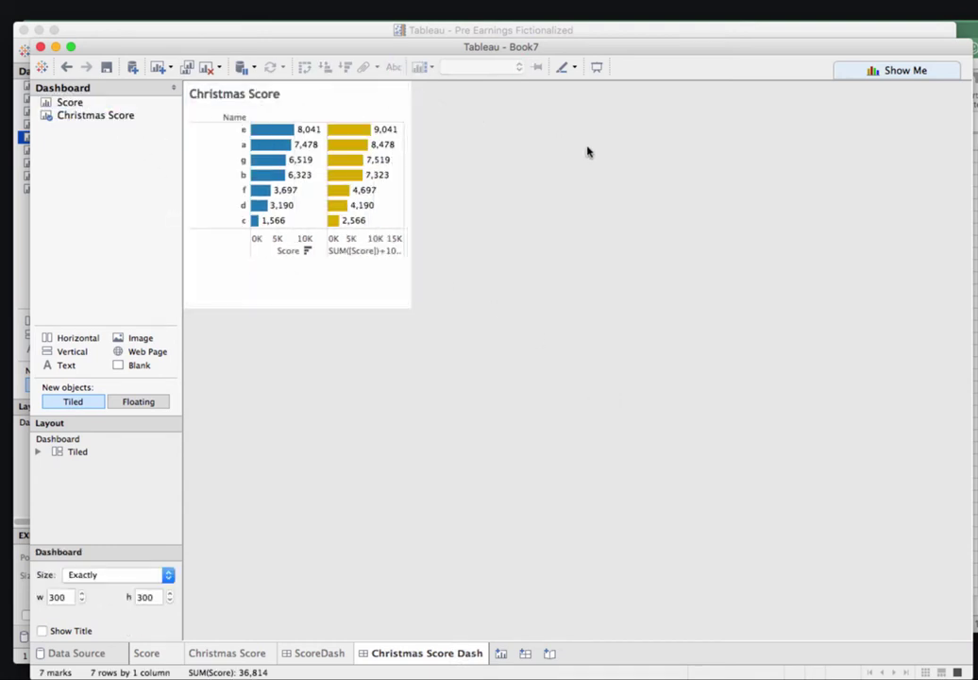
Create a new worksheet named Score Button.
click(502, 654)
double_click(521, 657)
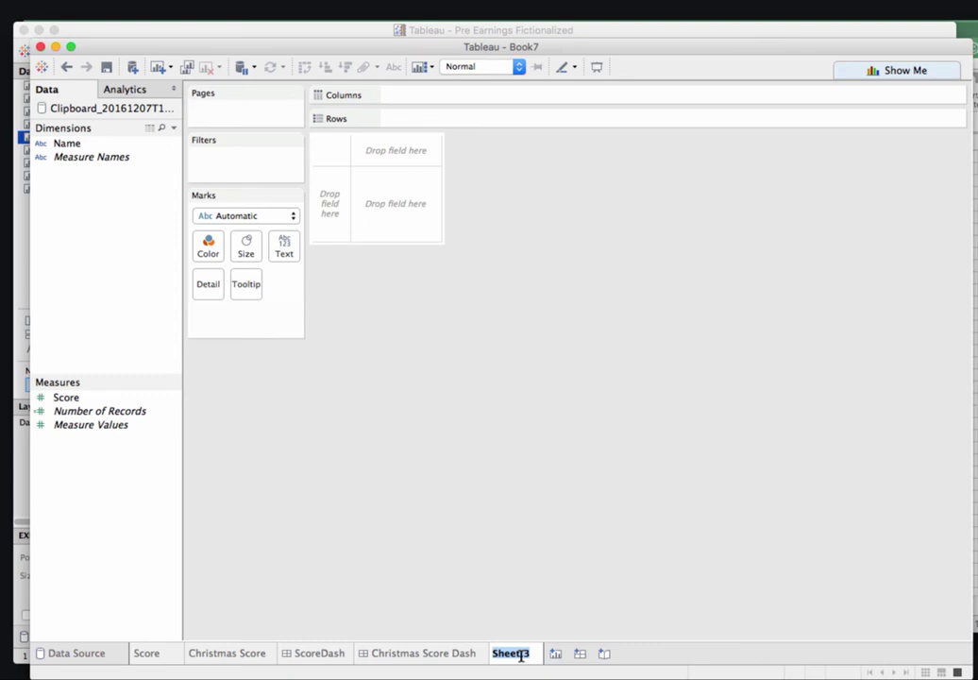
text(ScoreButton)
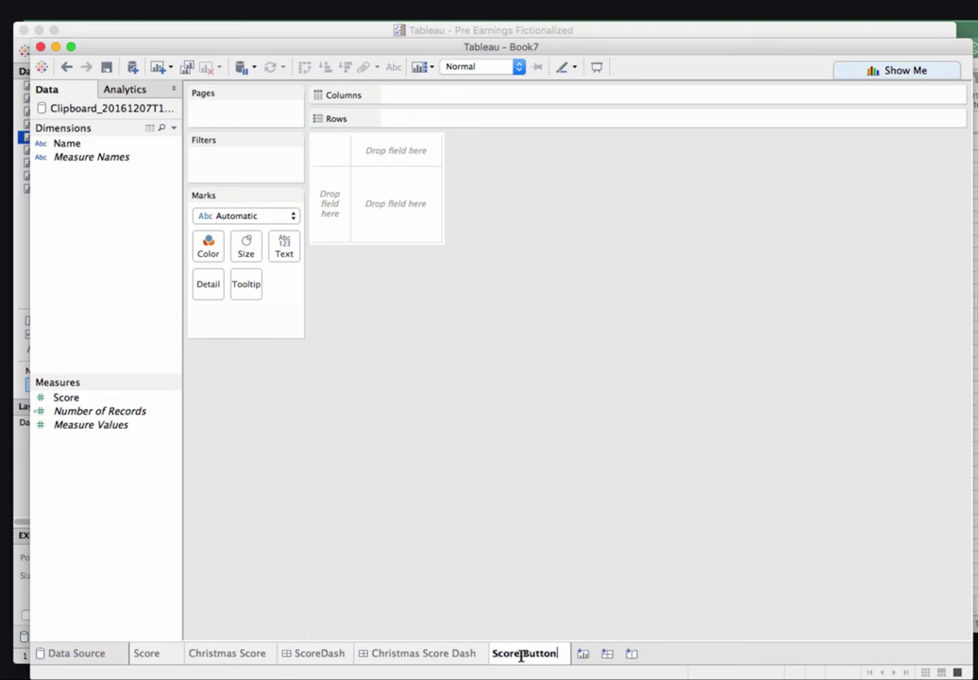
key(Return)
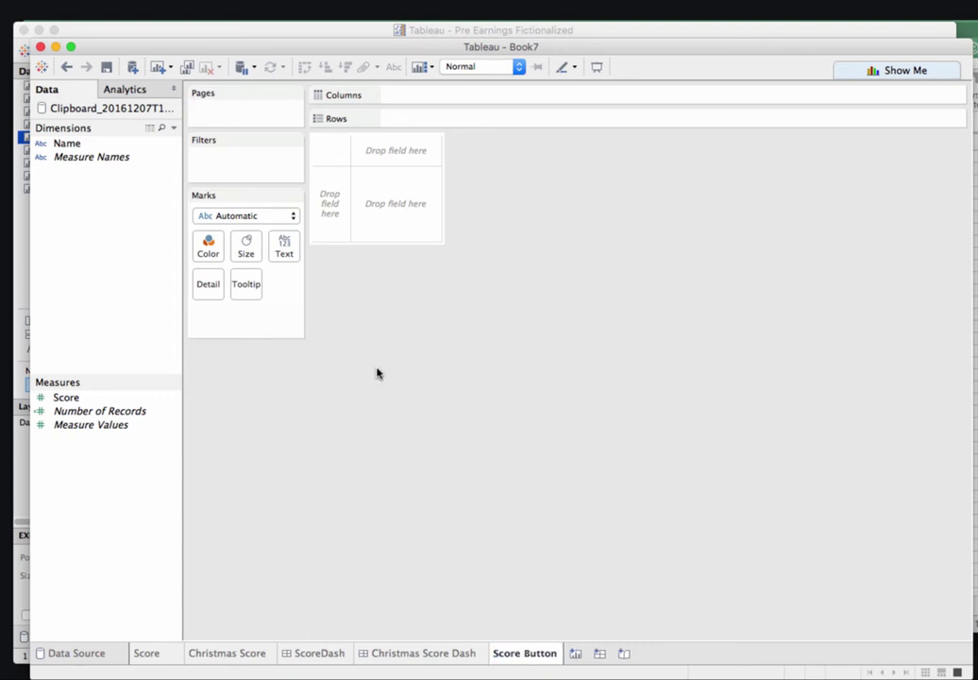
Add an empty-string calculation to the marks as the label.
click(294, 257)
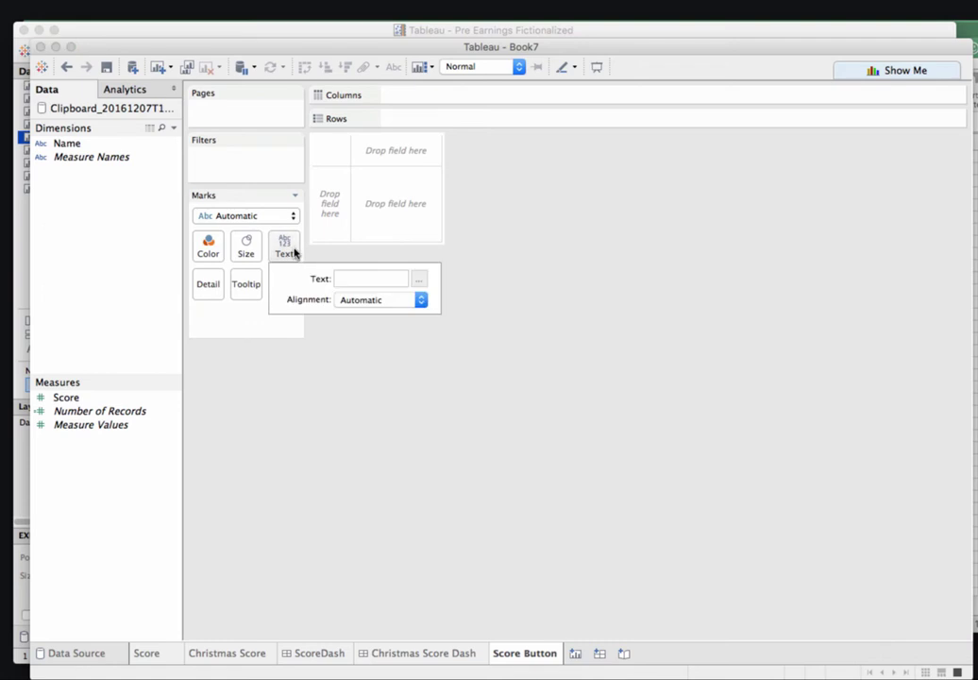
double_click(255, 309)
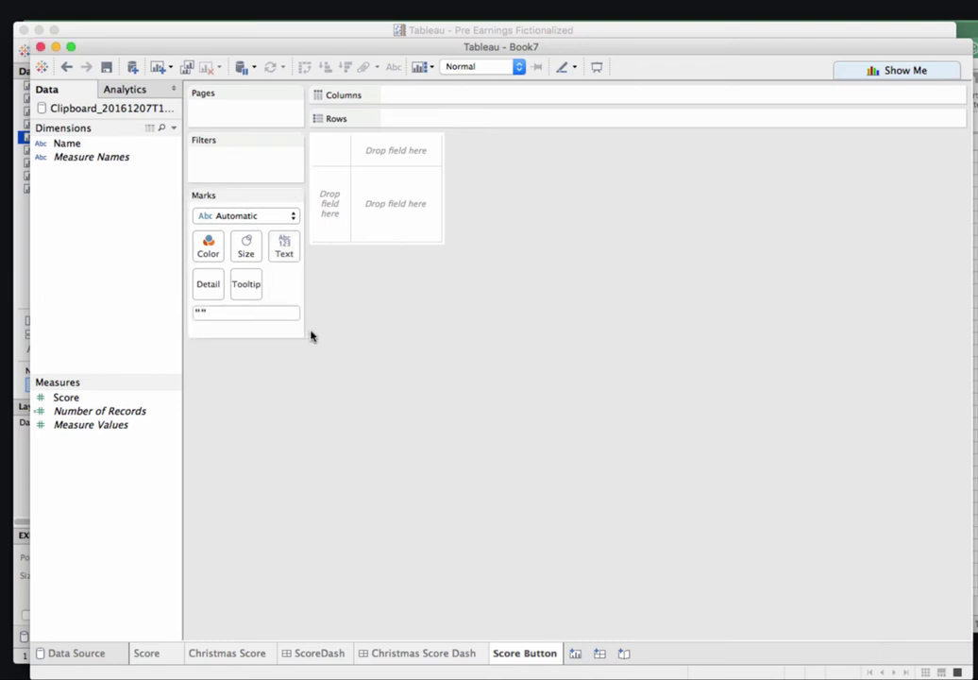
key(Return)
click(199, 314)
click(242, 345)
Format the Score Button label at 12 pt bold with the word Button in blue.
click(288, 247)
click(418, 279)
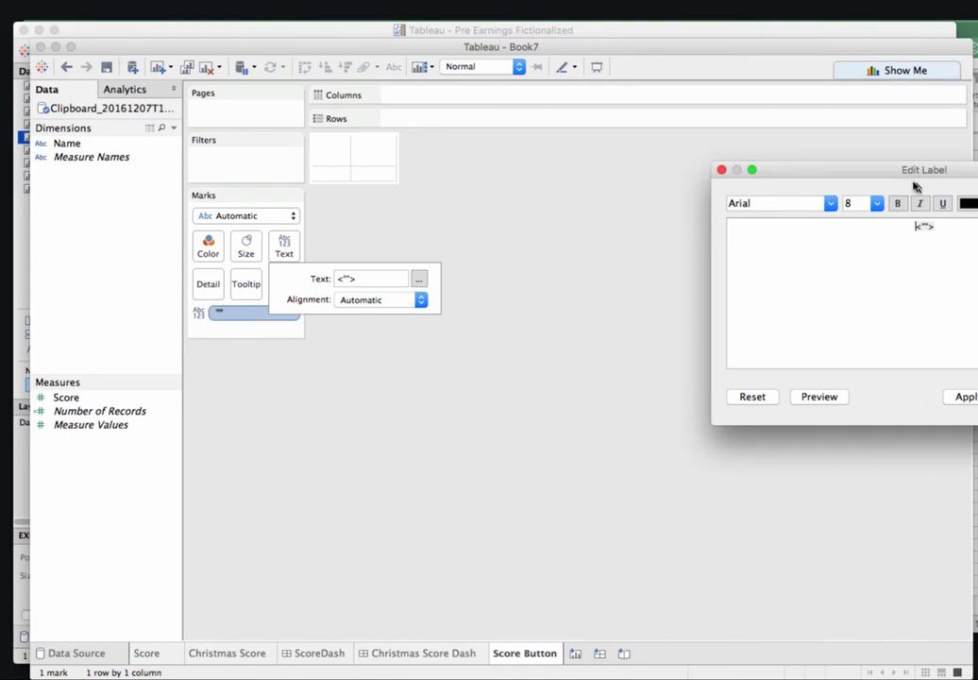
drag(914, 179, 591, 170)
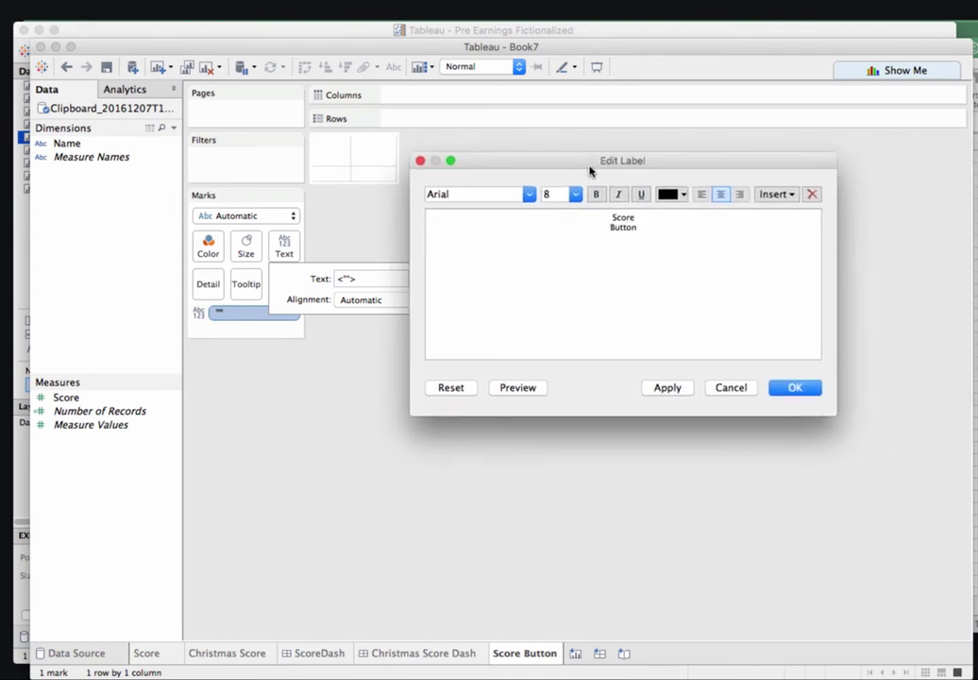
key(super+a)
click(575, 194)
click(557, 262)
drag(657, 236, 596, 234)
click(681, 194)
click(714, 274)
key(super+a)
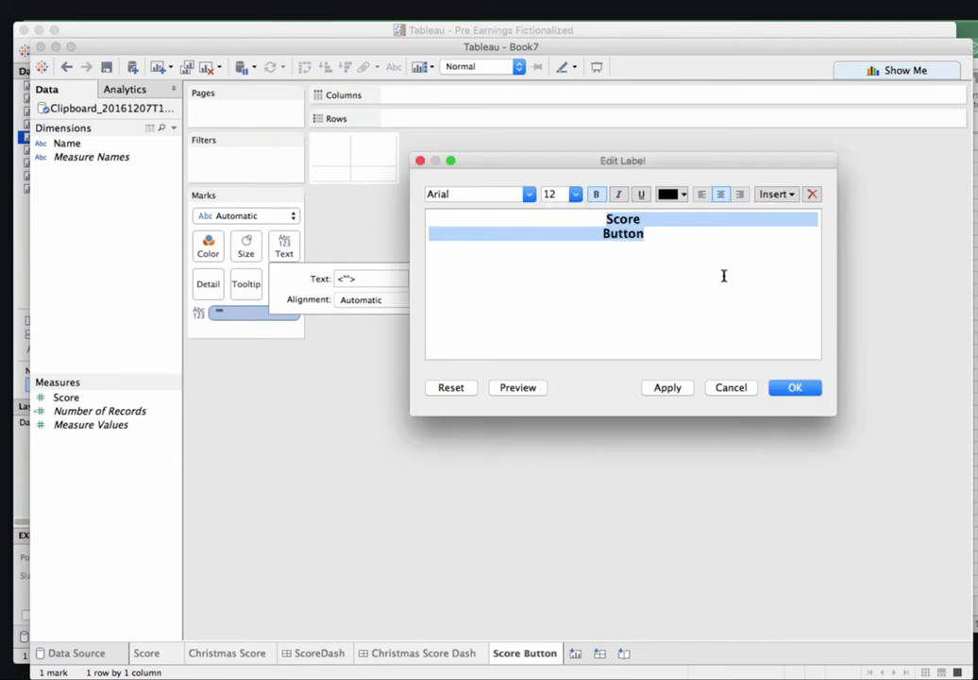
click(807, 387)
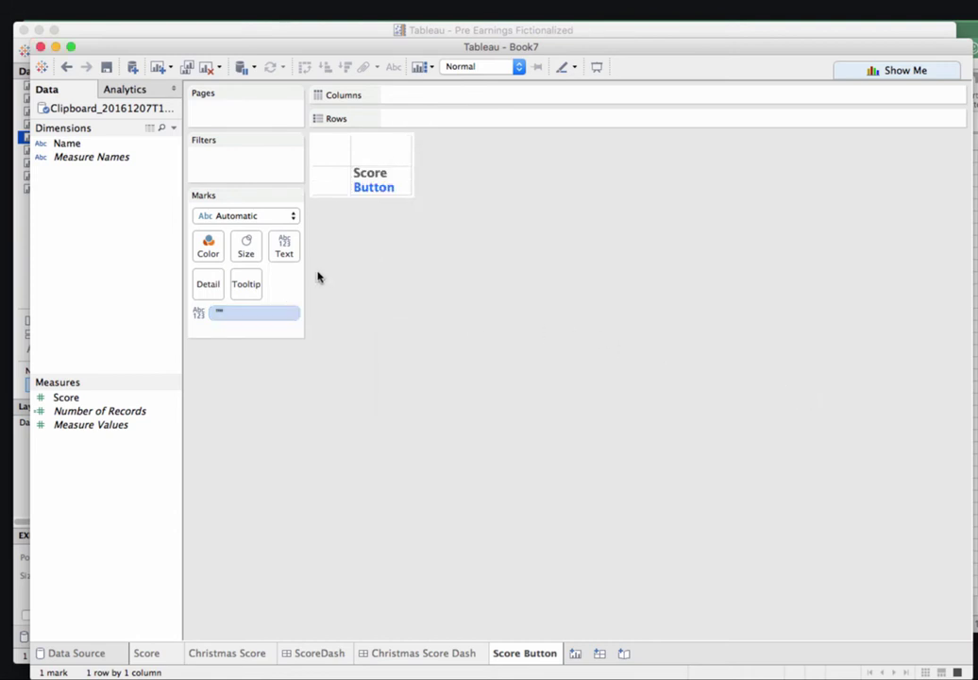
Centre the label horizontally.
click(284, 245)
click(371, 299)
click(384, 371)
click(442, 260)
Duplicate the Score Button sheet and name the copy Christmas Button.
right_click(527, 657)
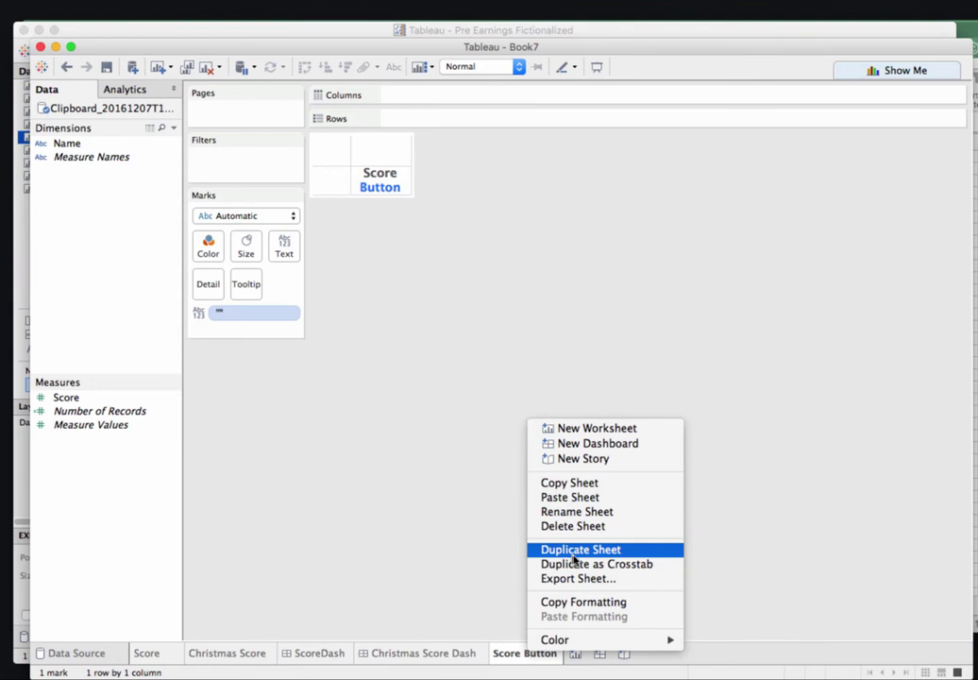
click(574, 549)
double_click(585, 653)
text(Christmas Button)
key(Return)
Change the duplicated label text to read Christmas Button.
click(284, 246)
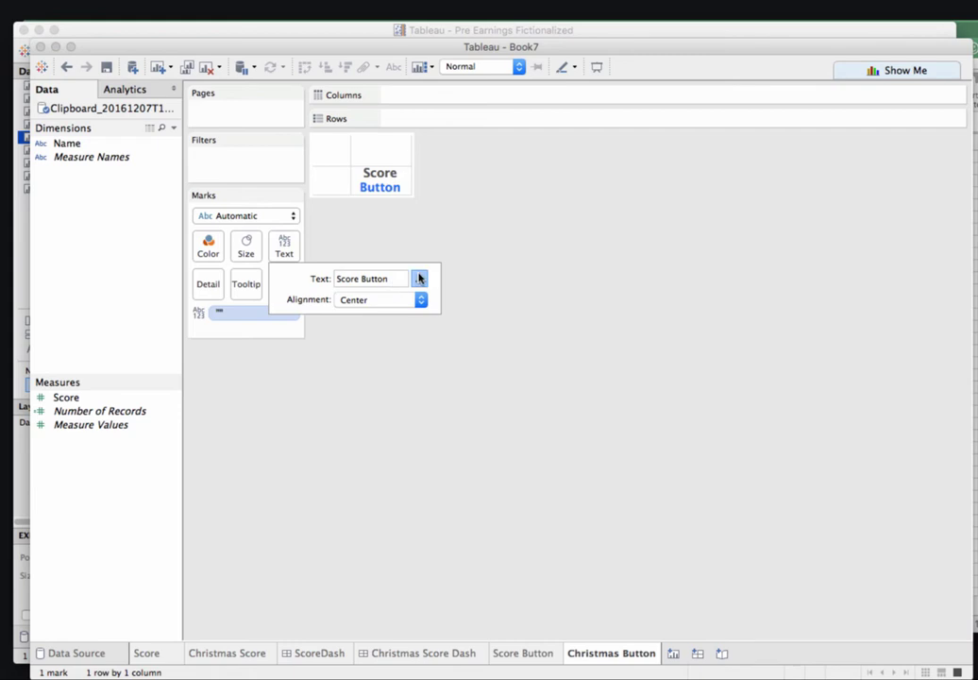
click(418, 278)
double_click(623, 219)
text(Christmas)
click(793, 387)
Uncheck Show Tooltips on the Christmas Button sheet, then on the Score Button sheet.
click(247, 285)
click(597, 305)
drag(692, 72, 551, 68)
click(889, 329)
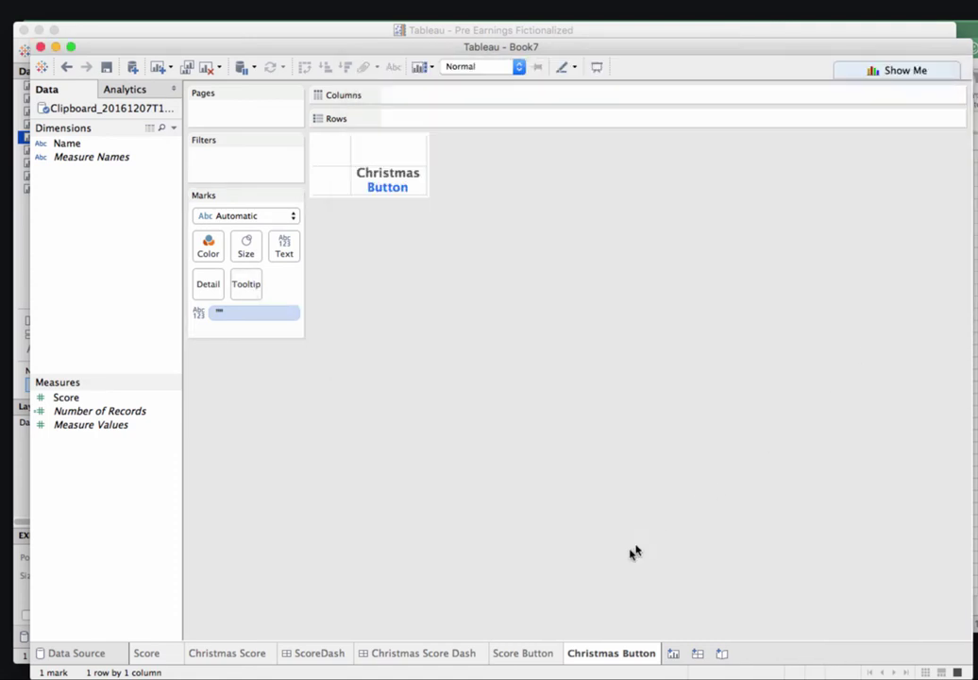
click(537, 654)
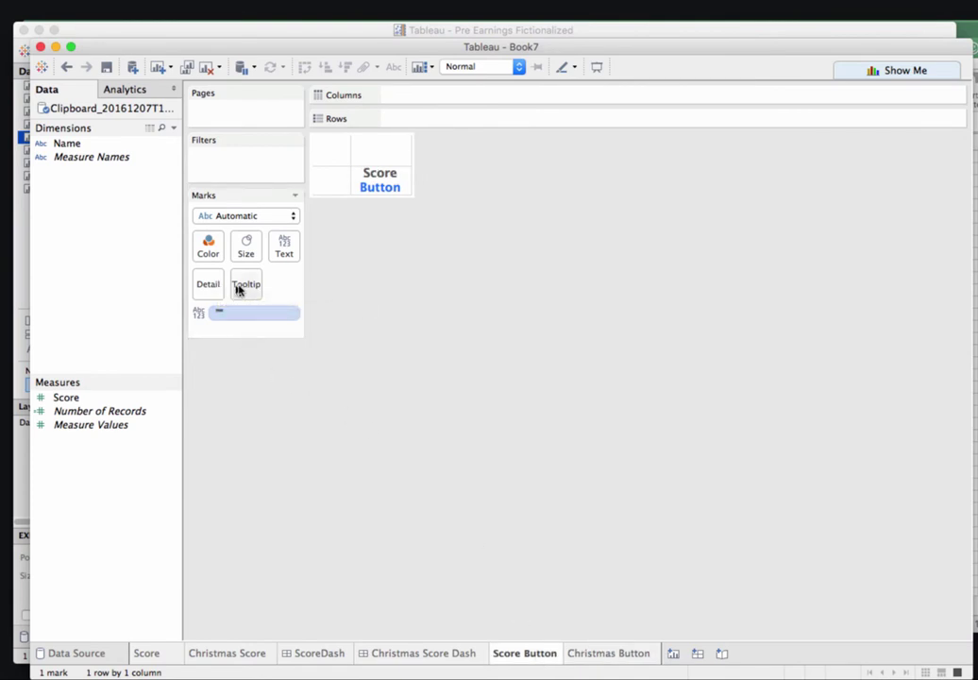
click(243, 287)
click(406, 300)
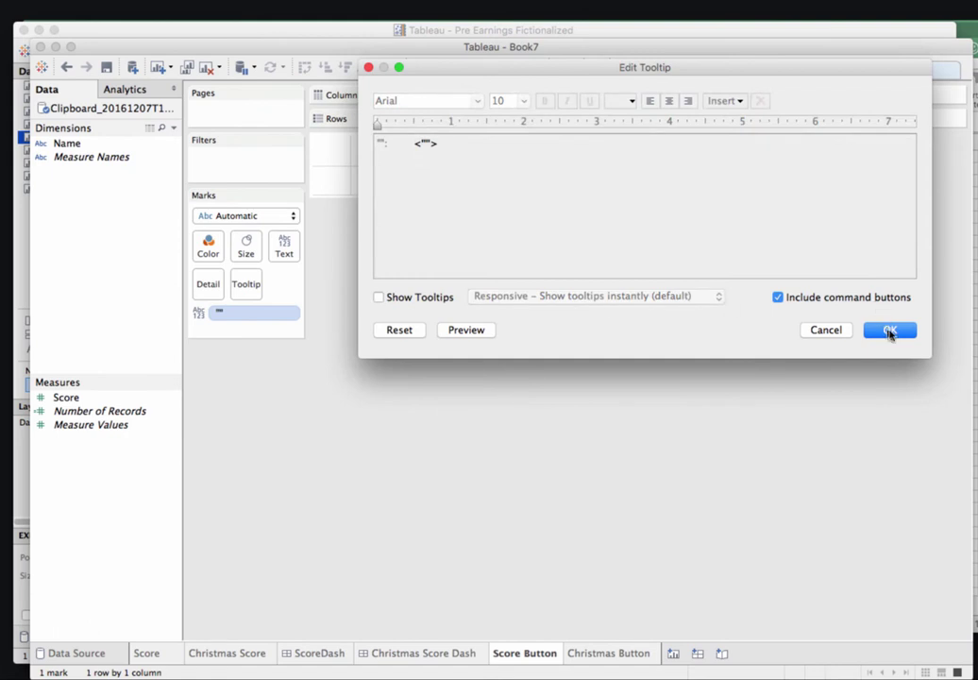
click(890, 330)
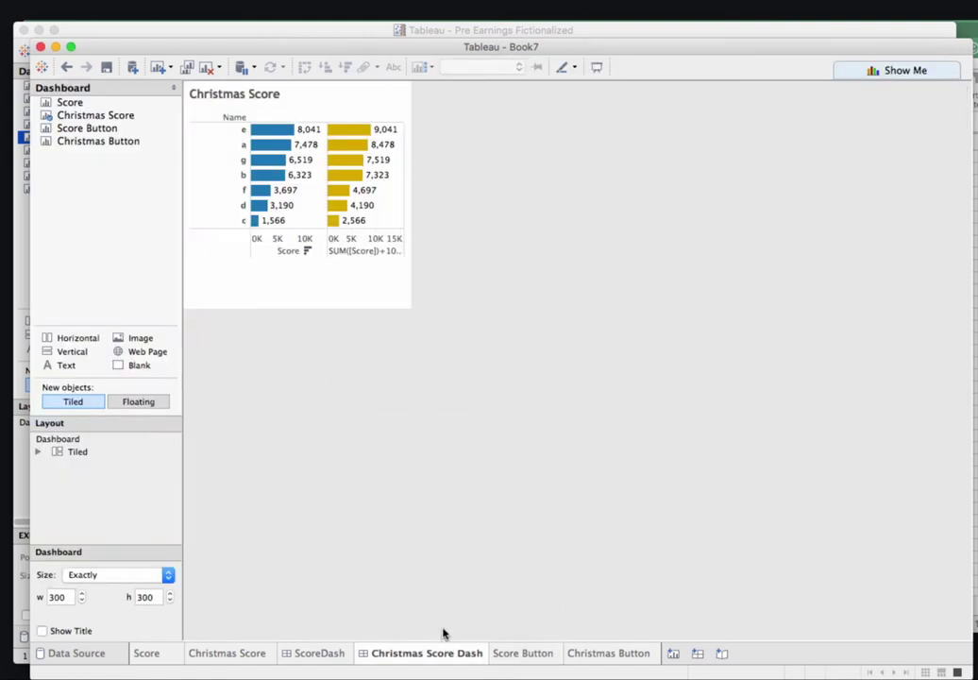
On ScoreDash, place Score Button and Christmas Button side by side above the chart.
click(329, 649)
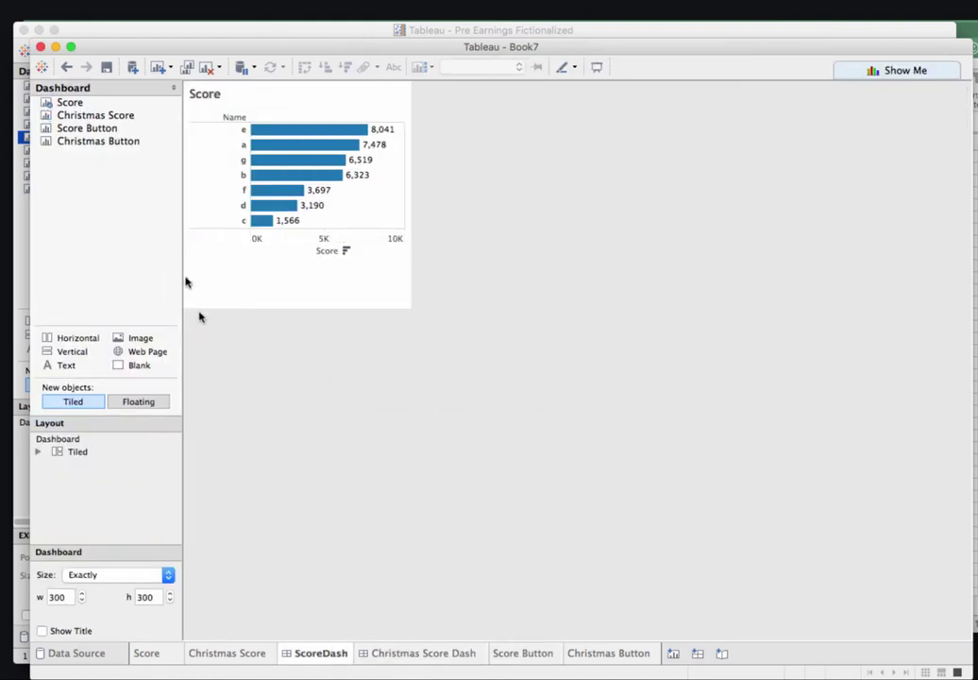
drag(112, 127, 251, 100)
drag(127, 141, 336, 139)
Hide both button titles and enlarge the Score chart to show all seven bars.
right_click(232, 100)
click(286, 140)
click(321, 102)
right_click(321, 102)
click(360, 135)
click(519, 168)
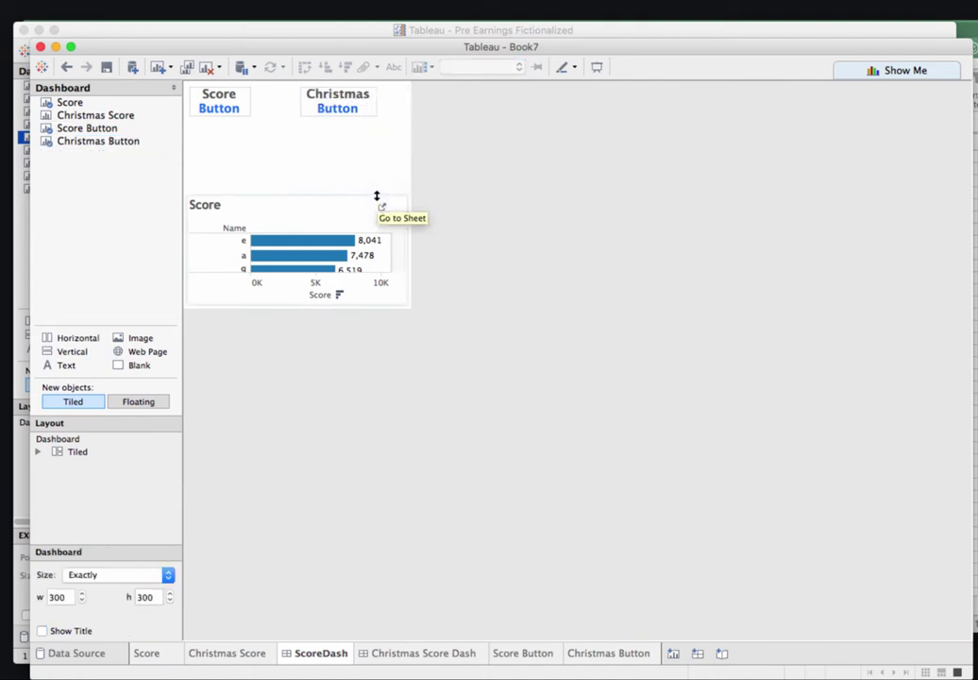
drag(377, 197, 371, 132)
Set both buttons to Fit Entire View and hide the Score chart title.
click(268, 95)
right_click(265, 89)
mouse_move(352, 127)
click(452, 171)
click(378, 92)
right_click(382, 91)
mouse_move(472, 126)
click(557, 174)
click(299, 146)
right_click(300, 146)
click(349, 182)
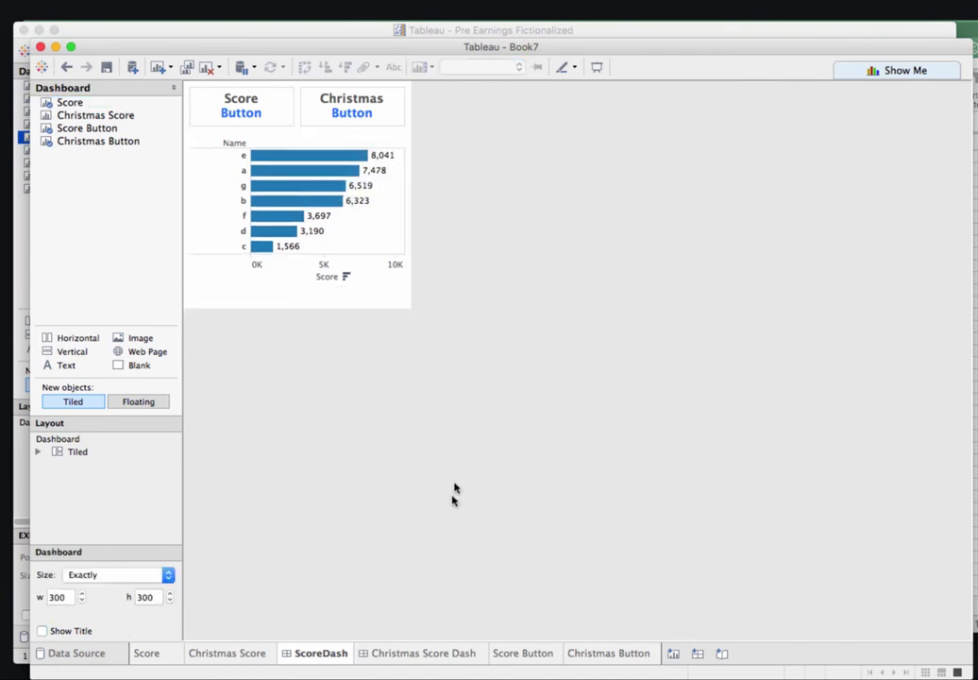
On Christmas Score Dash, add Score Button above the chart, hide both button titles, resize the row.
click(433, 653)
mouse_move(70, 128)
mouse_down()
mouse_move(235, 115)
mouse_move(192, 95)
mouse_move(87, 138)
mouse_move(349, 139)
mouse_move(209, 111)
mouse_up()
right_click(200, 111)
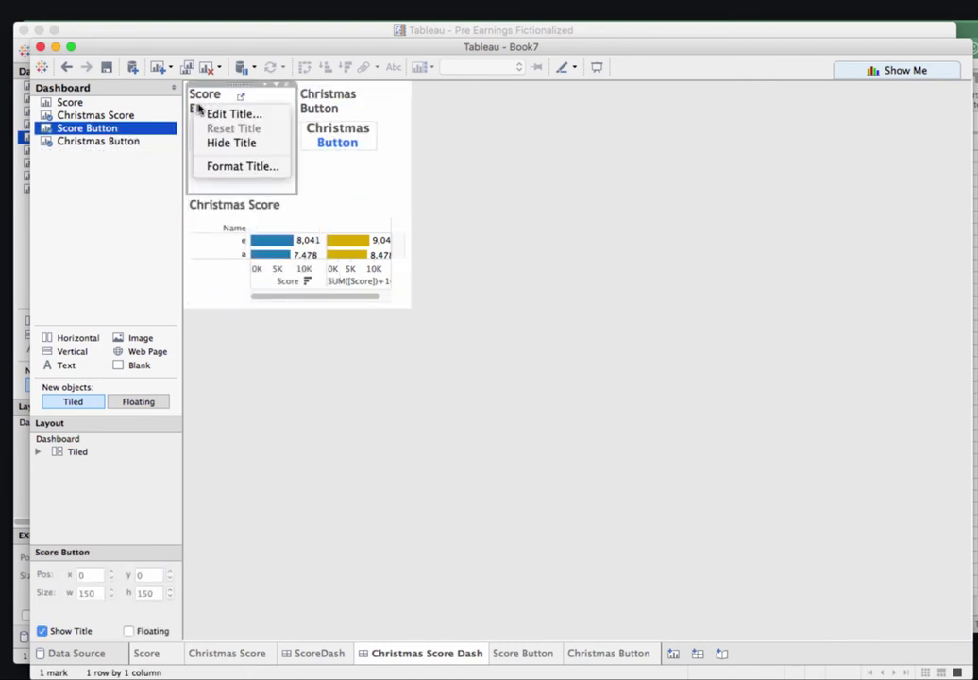
click(238, 145)
right_click(321, 111)
click(349, 148)
drag(311, 193, 316, 126)
Fit both buttons to Entire View and hide the Christmas Score chart title.
right_click(264, 118)
click(268, 99)
right_click(265, 98)
mouse_move(283, 136)
click(455, 182)
right_click(385, 110)
mouse_move(444, 145)
click(572, 190)
right_click(247, 140)
click(279, 176)
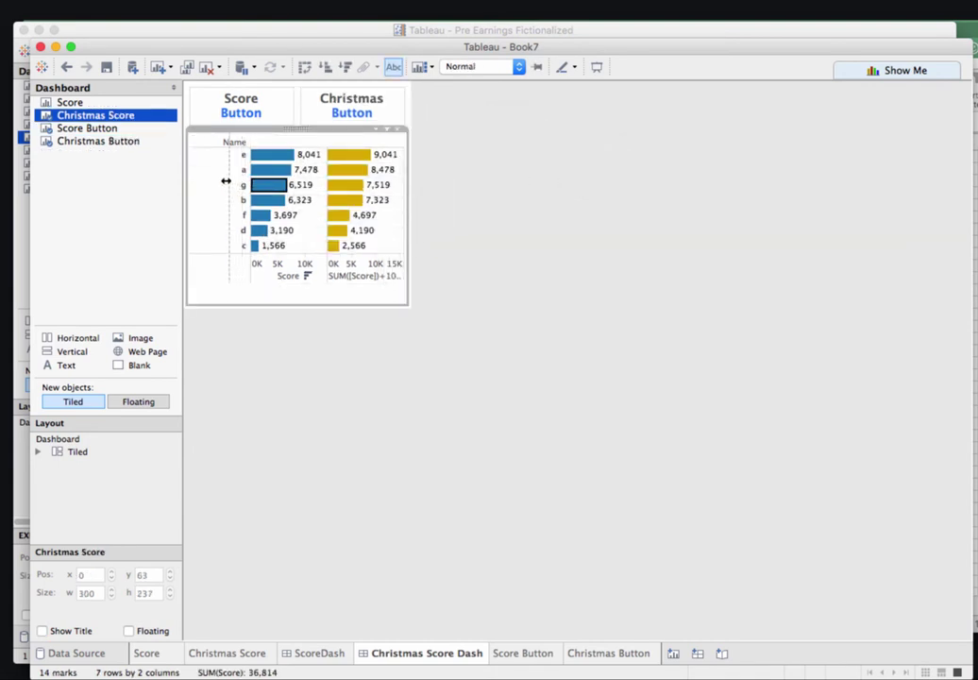
On Christmas Score Dash, hide the Score axis header and set the chart to Entire View.
click(544, 232)
right_click(287, 290)
right_click(262, 281)
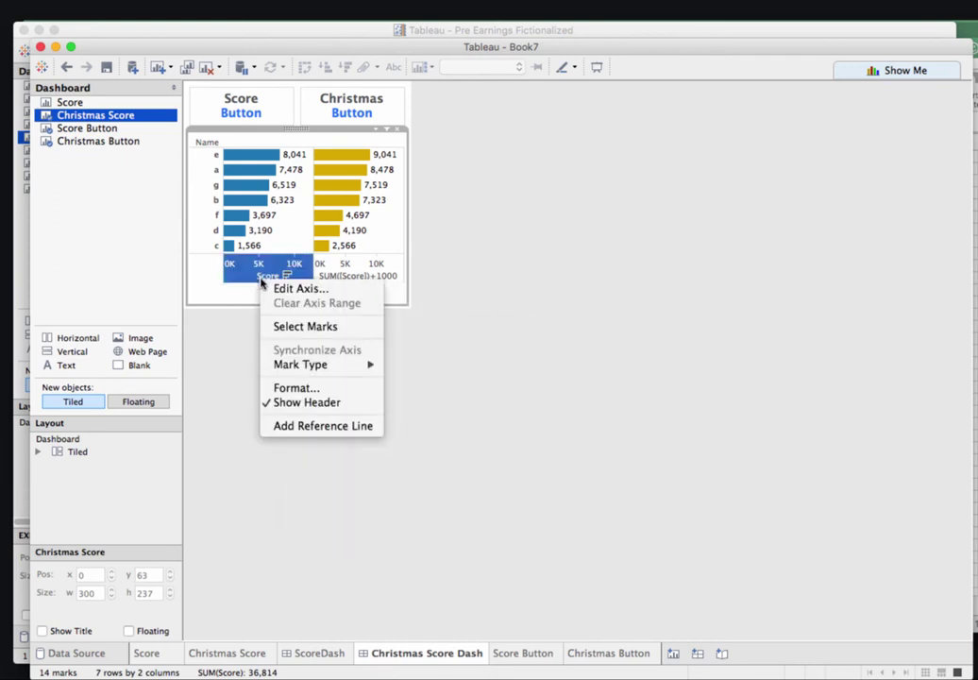
click(306, 401)
click(430, 282)
click(397, 282)
click(393, 129)
mouse_move(453, 171)
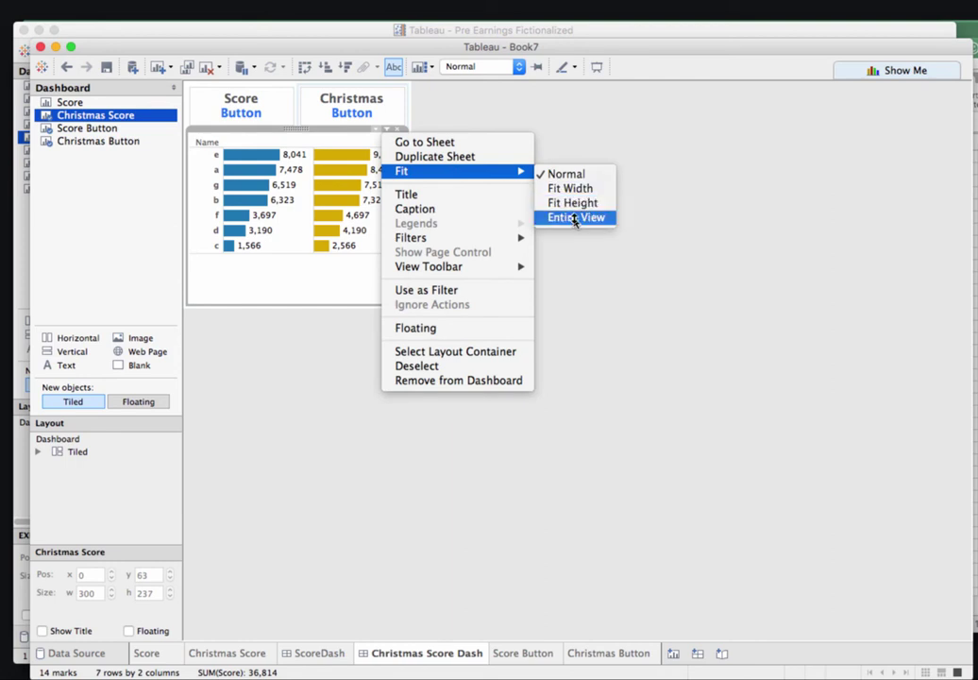
click(575, 217)
On ScoreDash, hide the Score axis header, narrow the name column, and fit the chart to Entire View.
click(321, 652)
right_click(294, 267)
click(337, 374)
drag(216, 240, 184, 240)
click(383, 132)
mouse_move(503, 177)
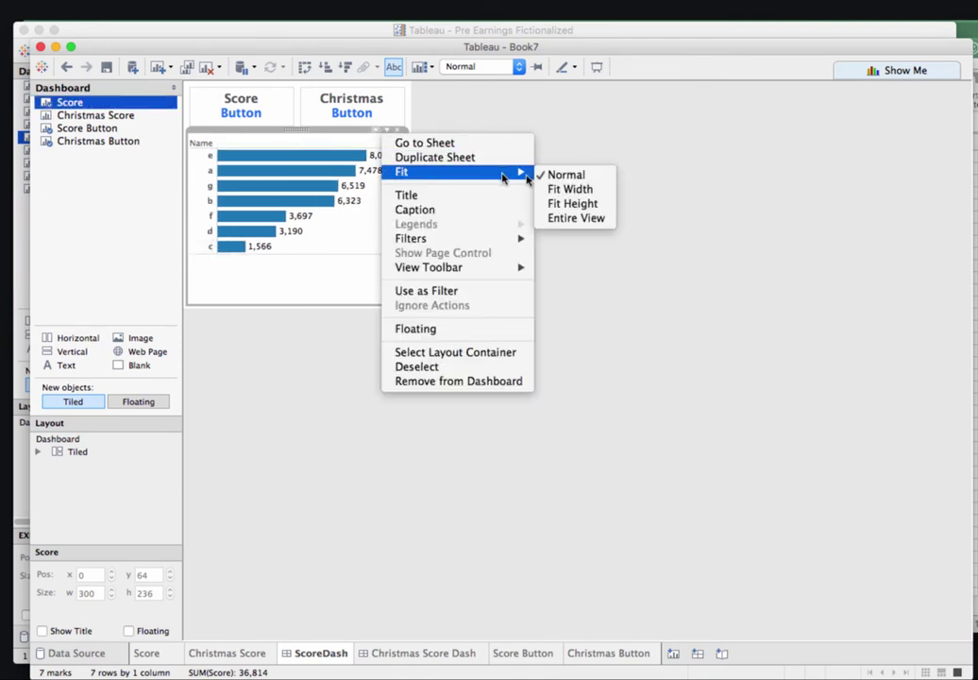
click(574, 218)
click(258, 98)
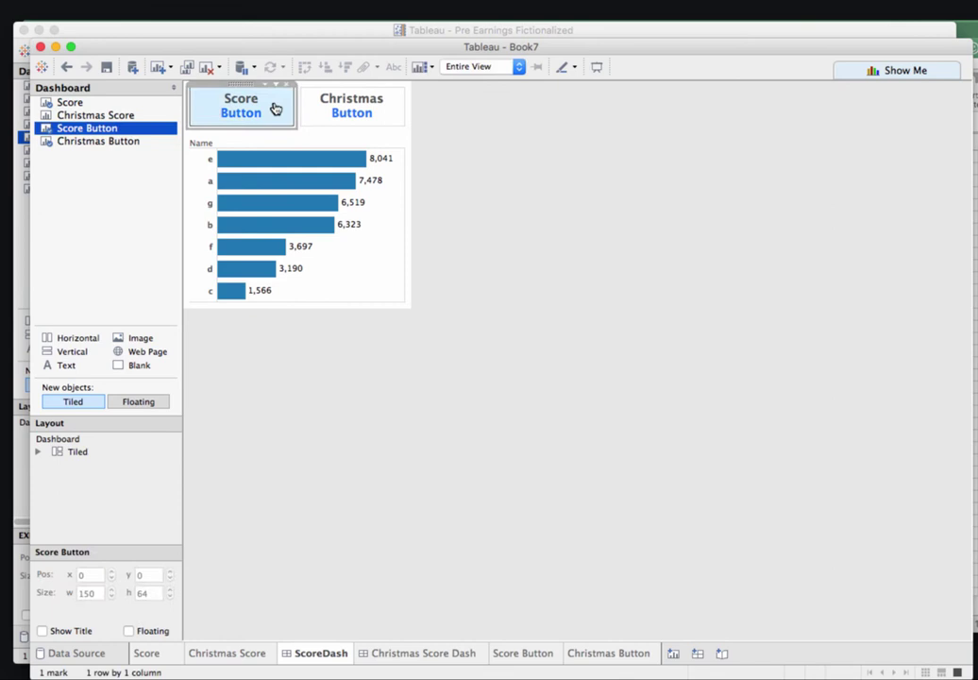
click(594, 162)
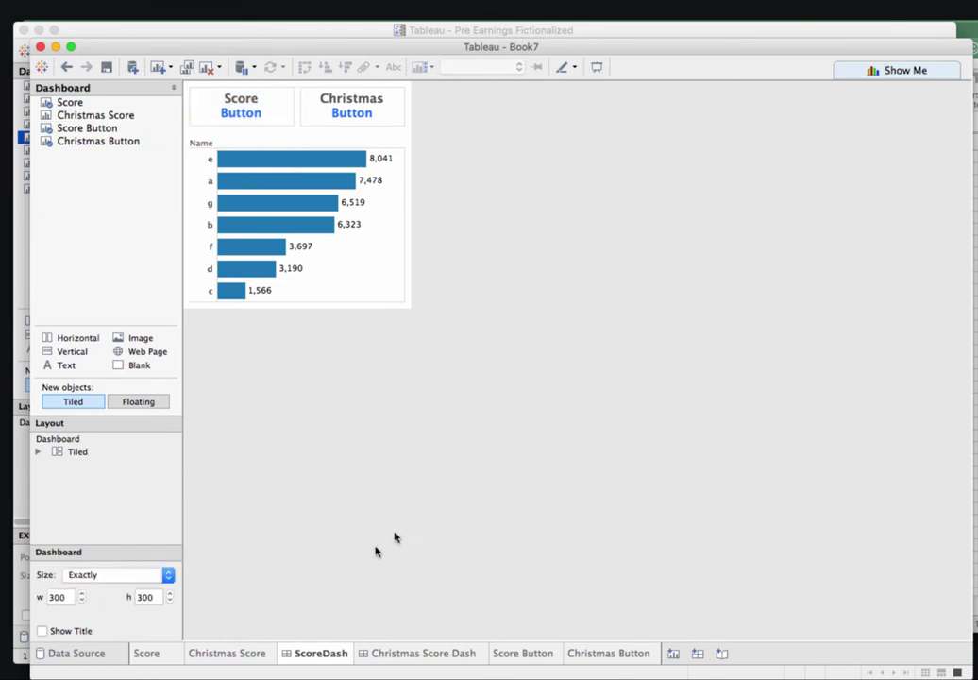
click(517, 653)
Hide the button worksheets and the Score and Christmas Score worksheets, leaving only the two dashboards.
right_click(574, 659)
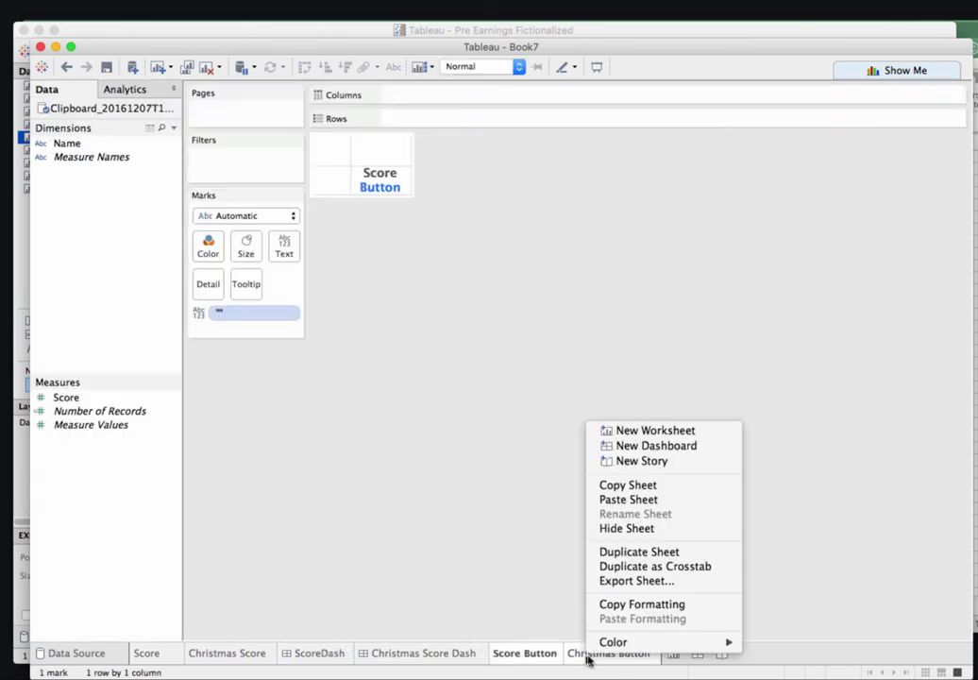
click(623, 538)
click(249, 666)
right_click(173, 651)
click(244, 522)
click(489, 189)
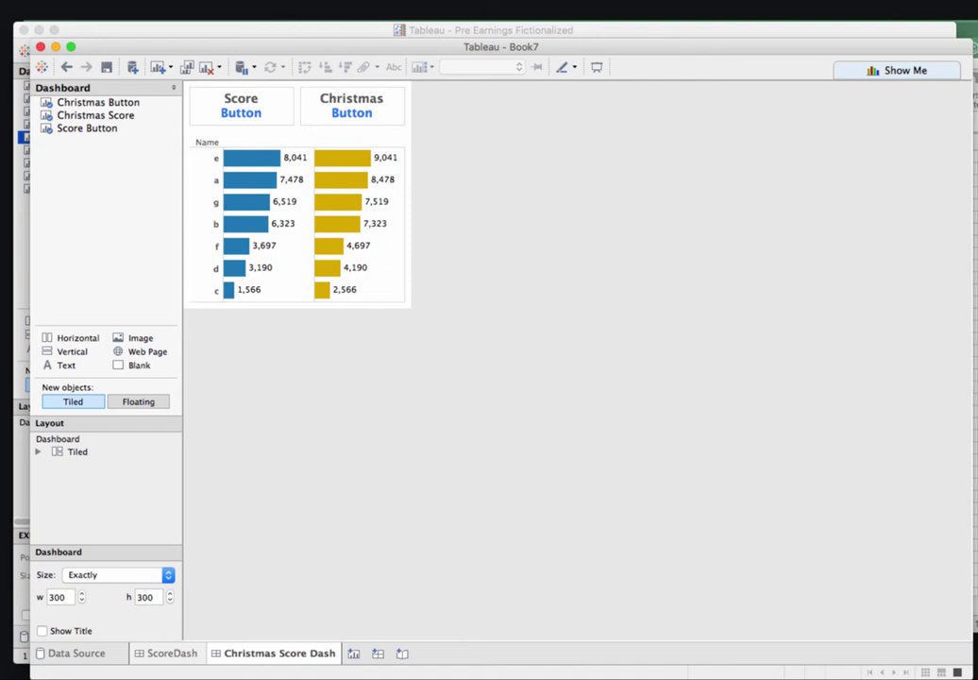
click(9, 1)
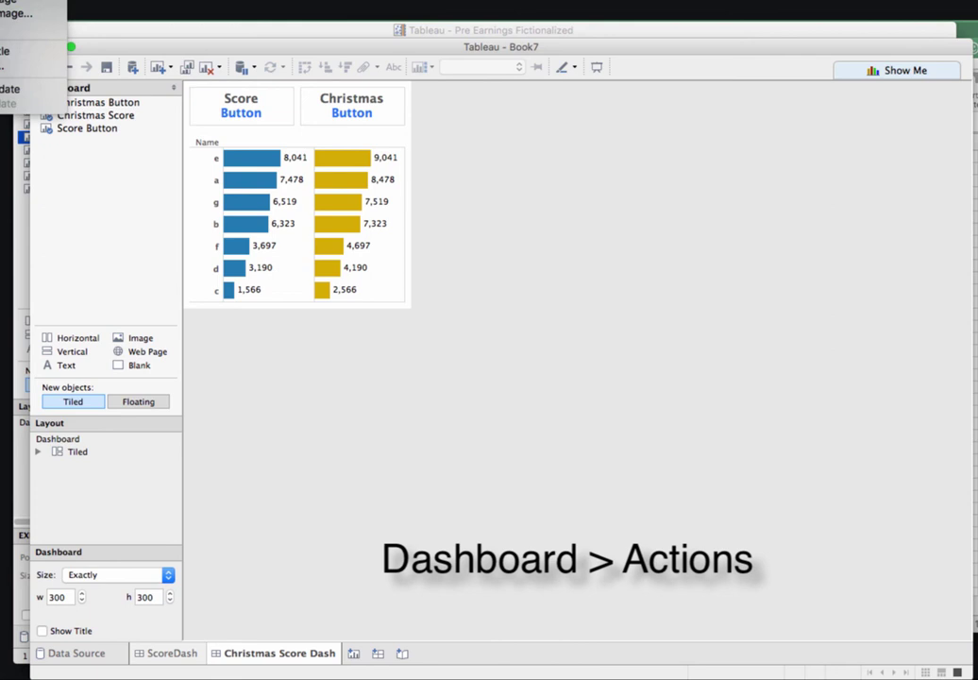
Start a new filter action from the Dashboard Actions list and begin typing its name.
click(2, 68)
drag(371, 219, 543, 147)
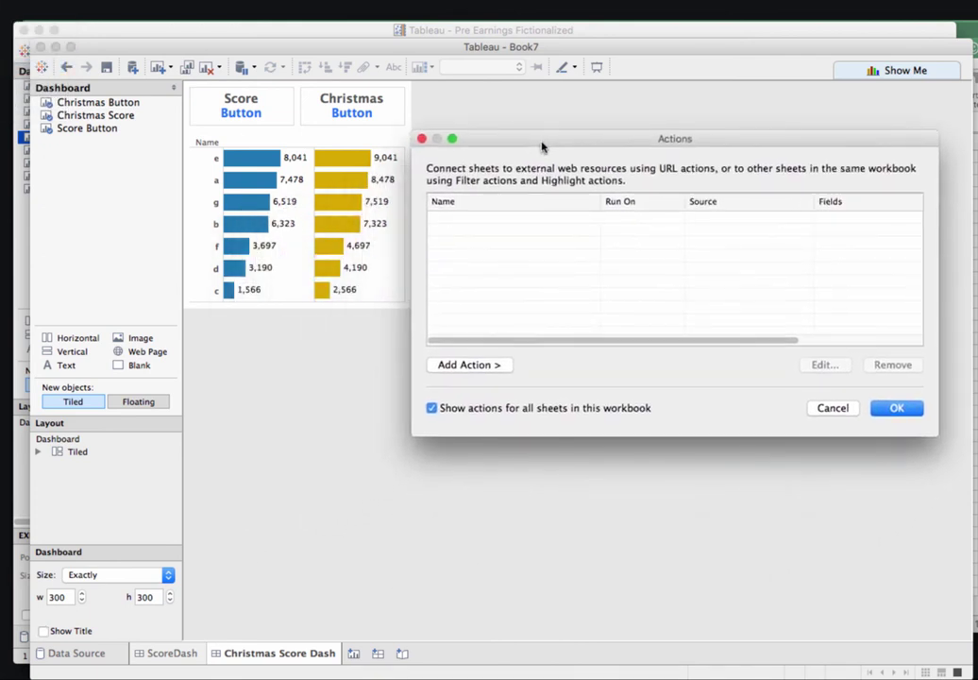
click(477, 367)
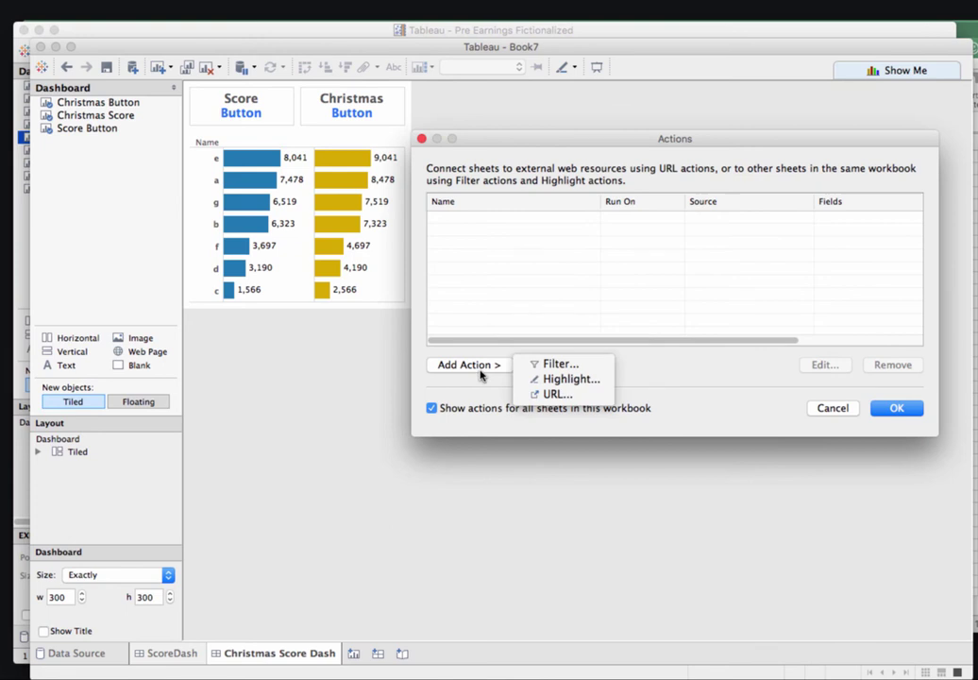
click(563, 366)
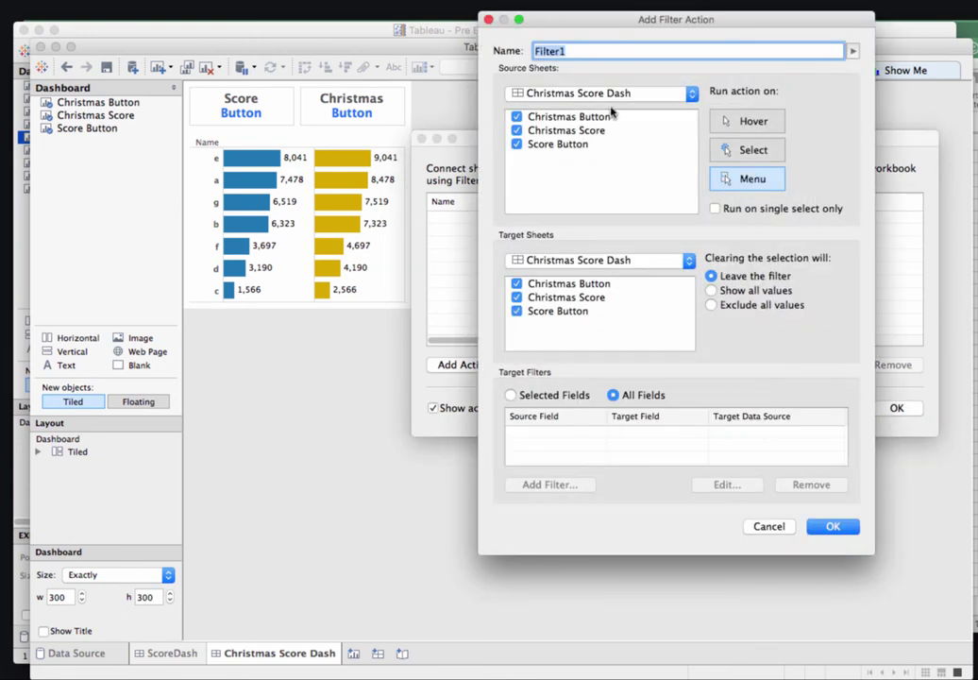
text(Sciore to Christmas Button)
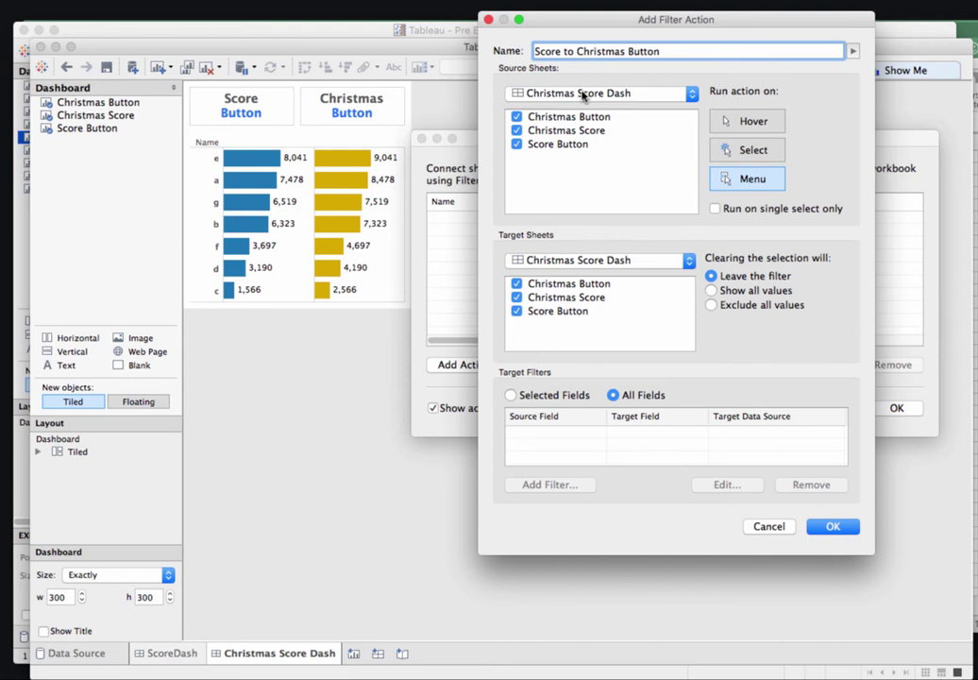
Use ScoreDash's Christmas Button as the only source sheet, running the action on Select.
click(587, 95)
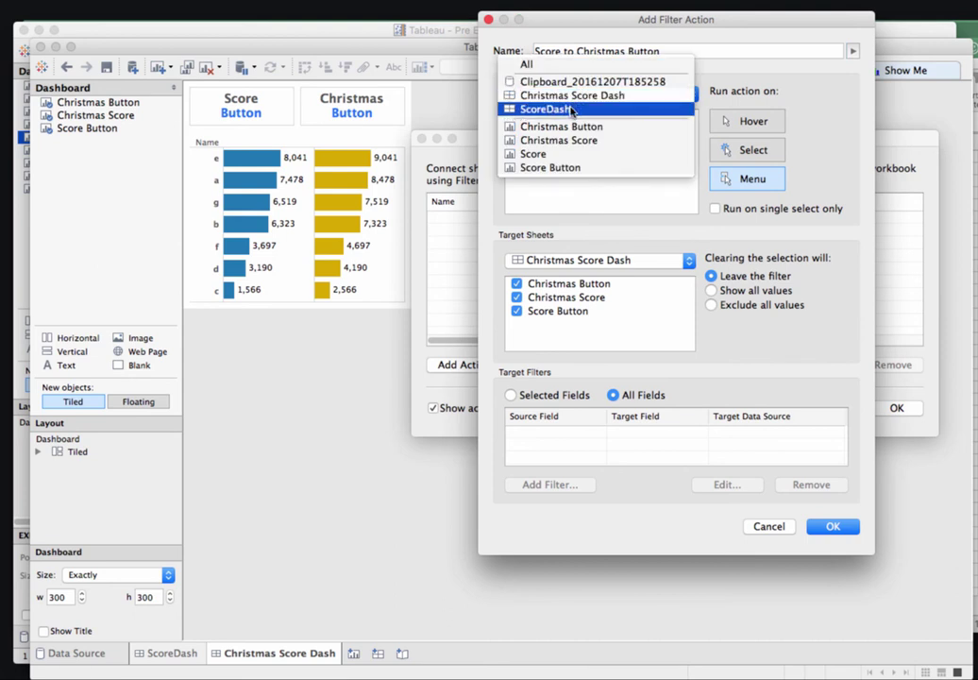
click(571, 109)
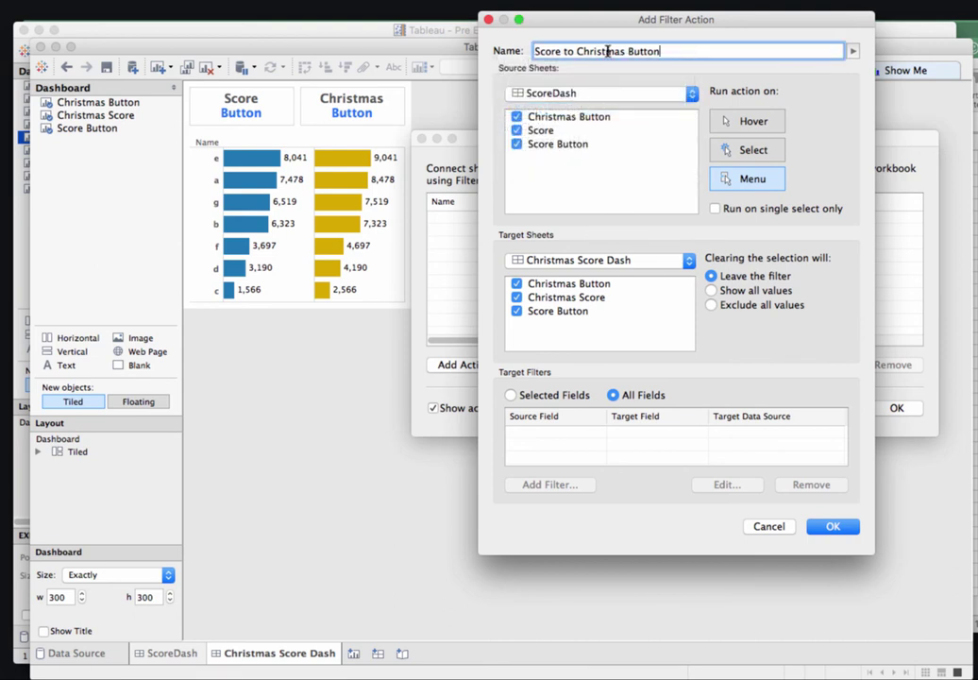
click(556, 118)
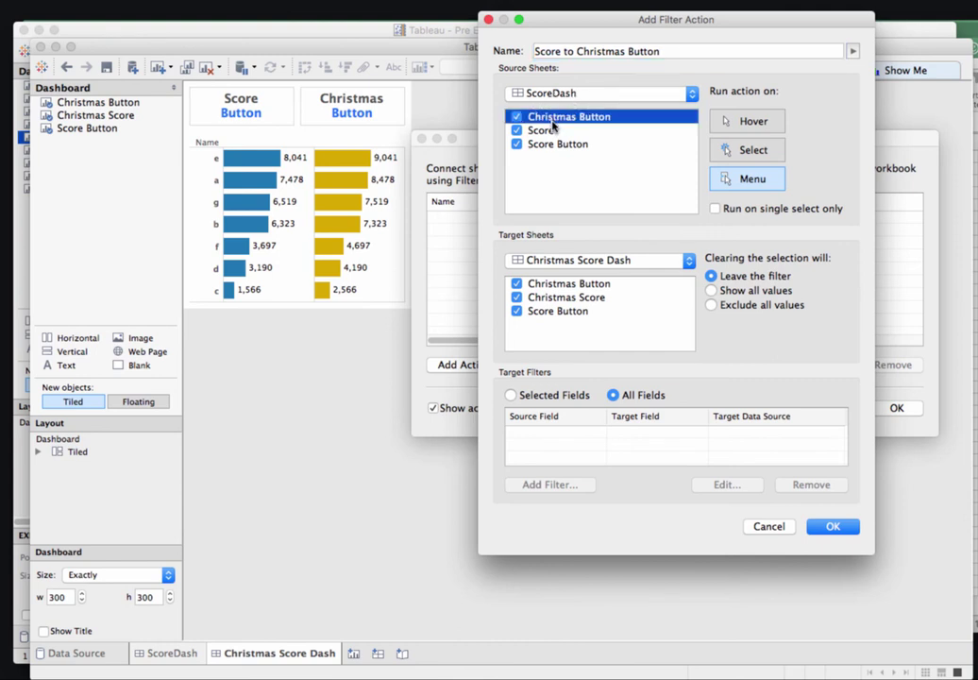
click(520, 130)
click(519, 143)
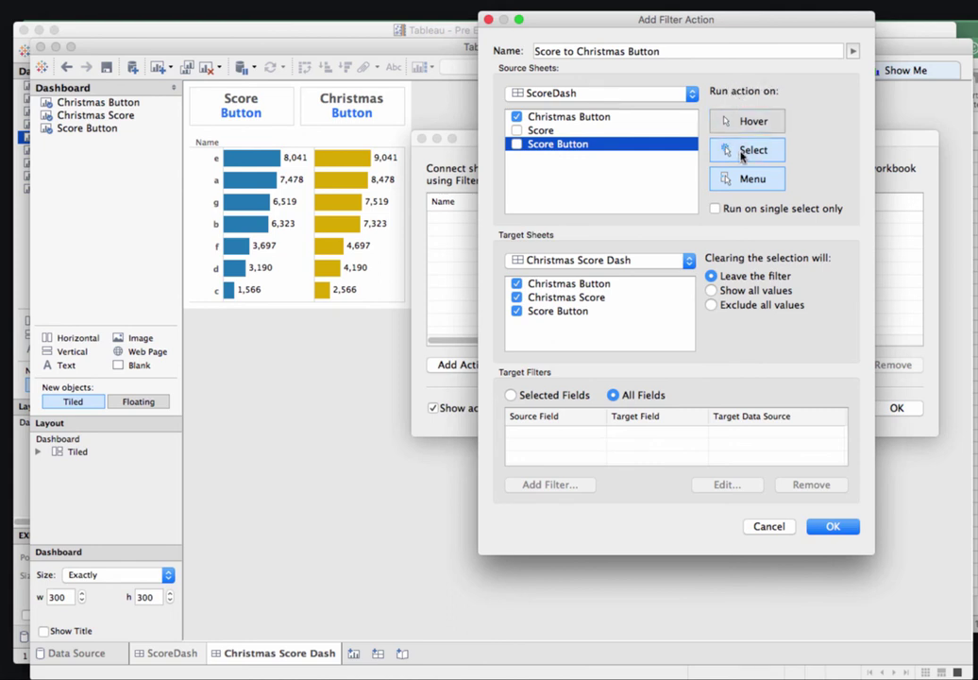
click(742, 153)
Name it 'Score to Christmas Button', target only the Christmas Button sheet, and confirm.
double_click(600, 52)
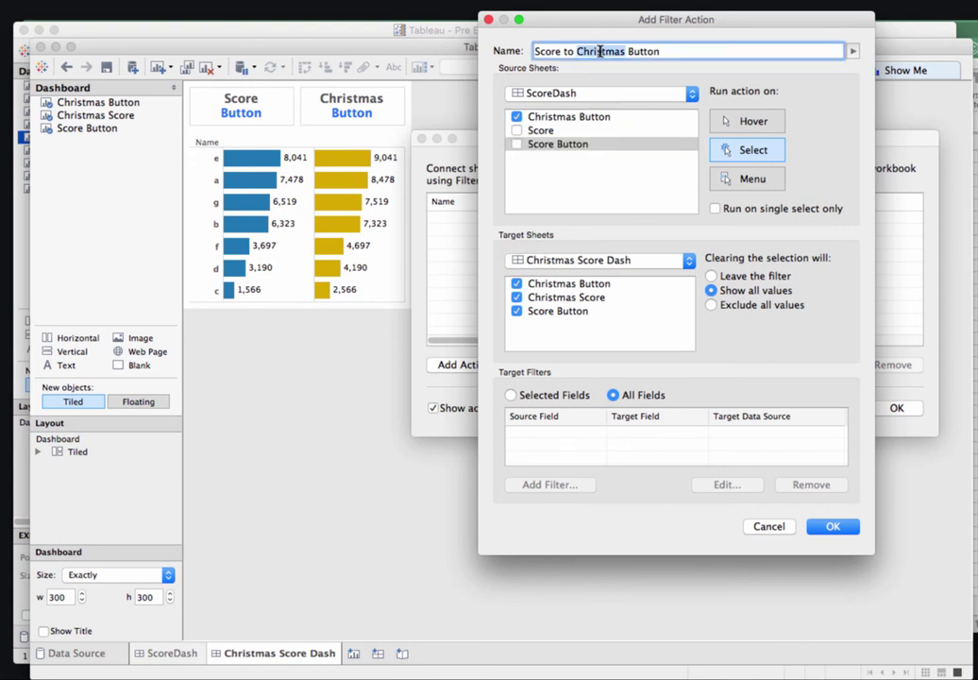
click(570, 284)
click(559, 297)
click(558, 312)
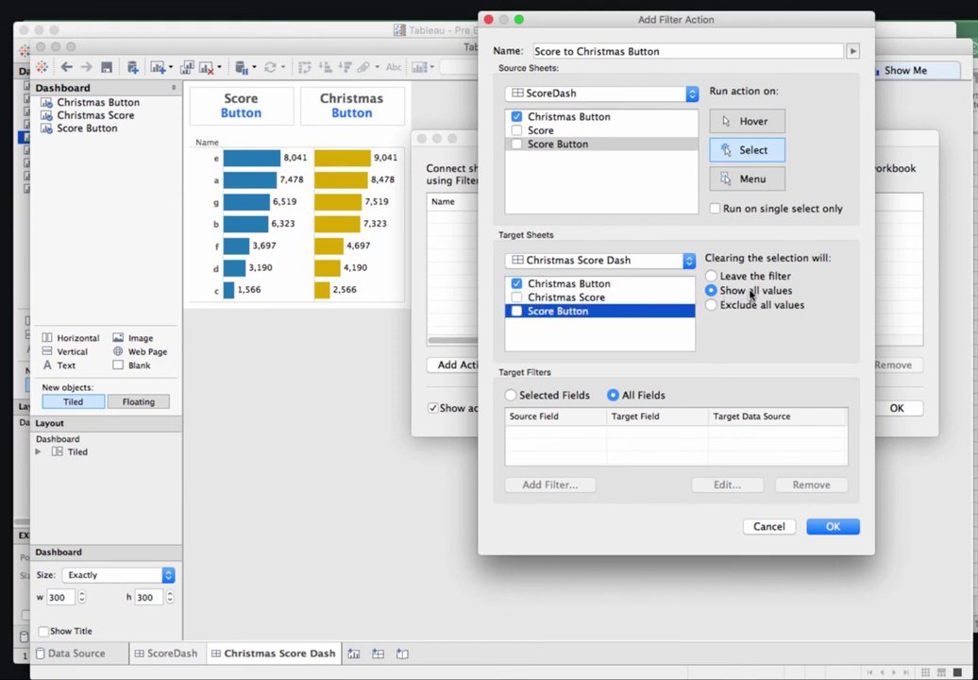
click(830, 526)
click(485, 364)
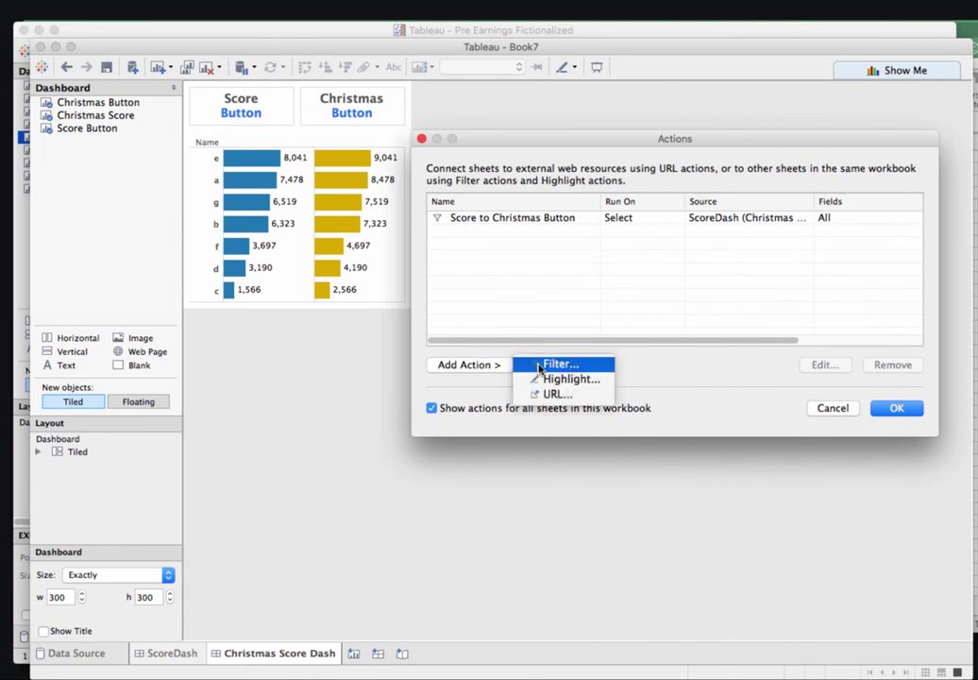
Add filter action 'Christmas to Score Button' sourced from the Score Button, showing all values when cleared.
click(531, 363)
text(Christmas to Score Button)
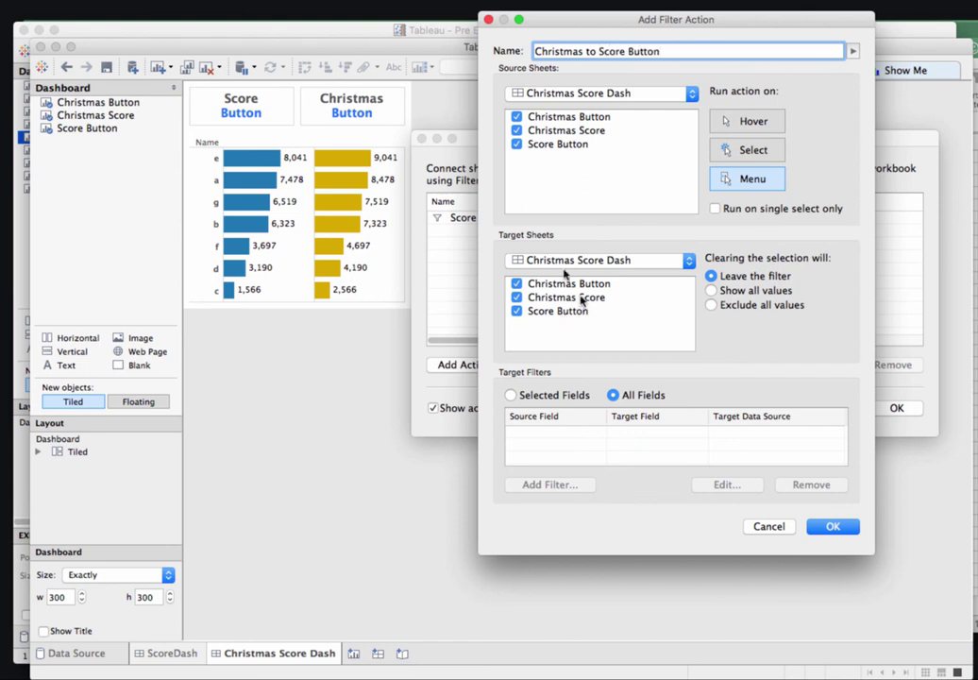
click(563, 117)
key(Down)
key(space)
click(573, 147)
click(711, 290)
Target the ScoreDash Score Button sheet, confirm the action, and close the Actions window.
click(597, 260)
click(586, 275)
click(580, 285)
click(556, 298)
click(558, 313)
click(829, 527)
click(897, 409)
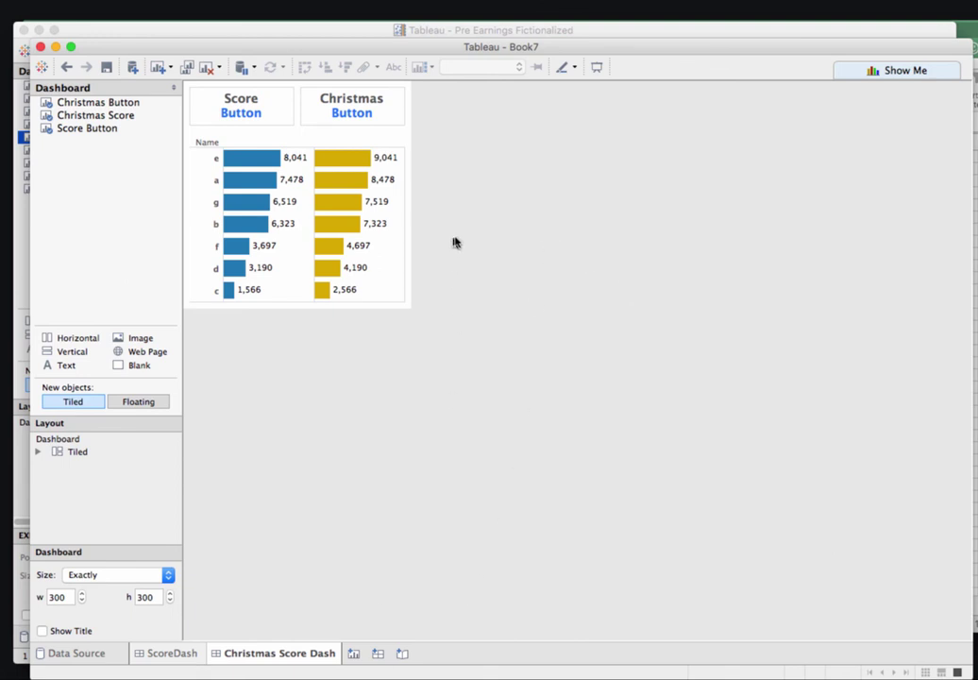
click(257, 117)
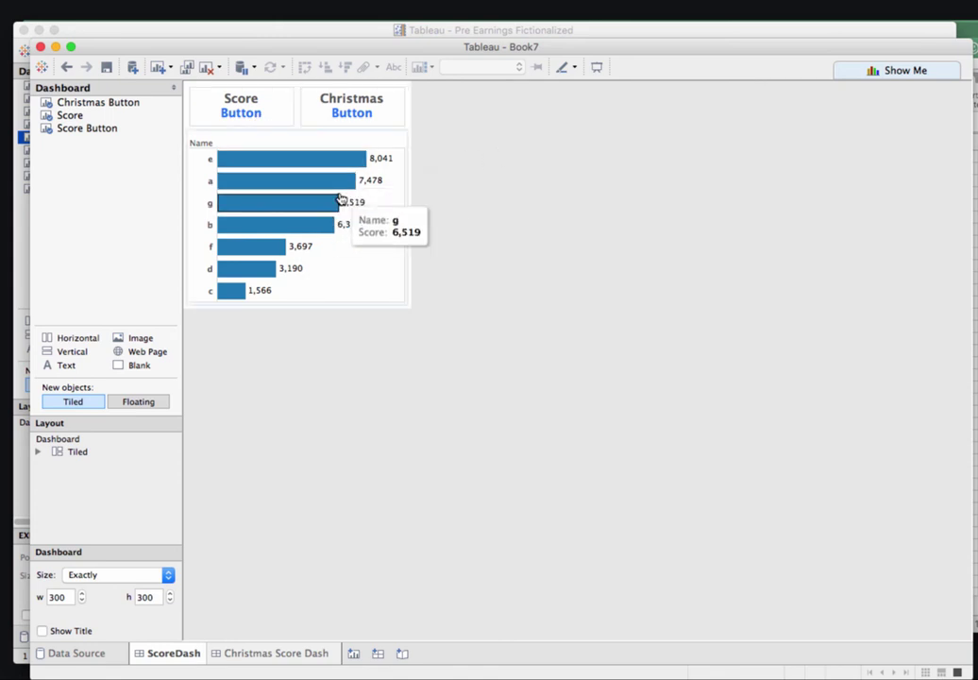
click(382, 117)
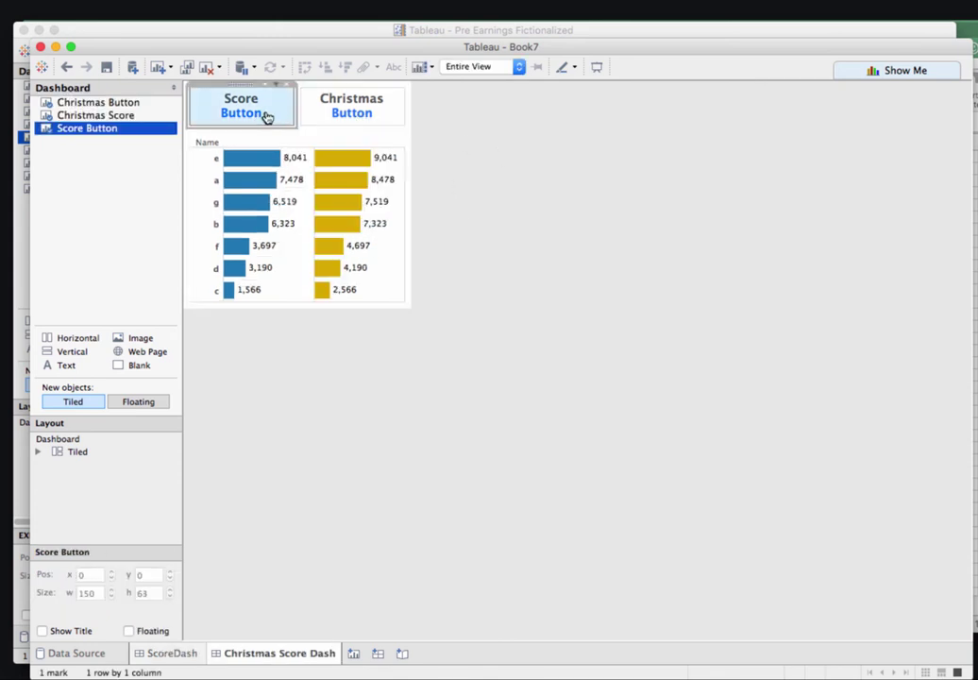
click(533, 148)
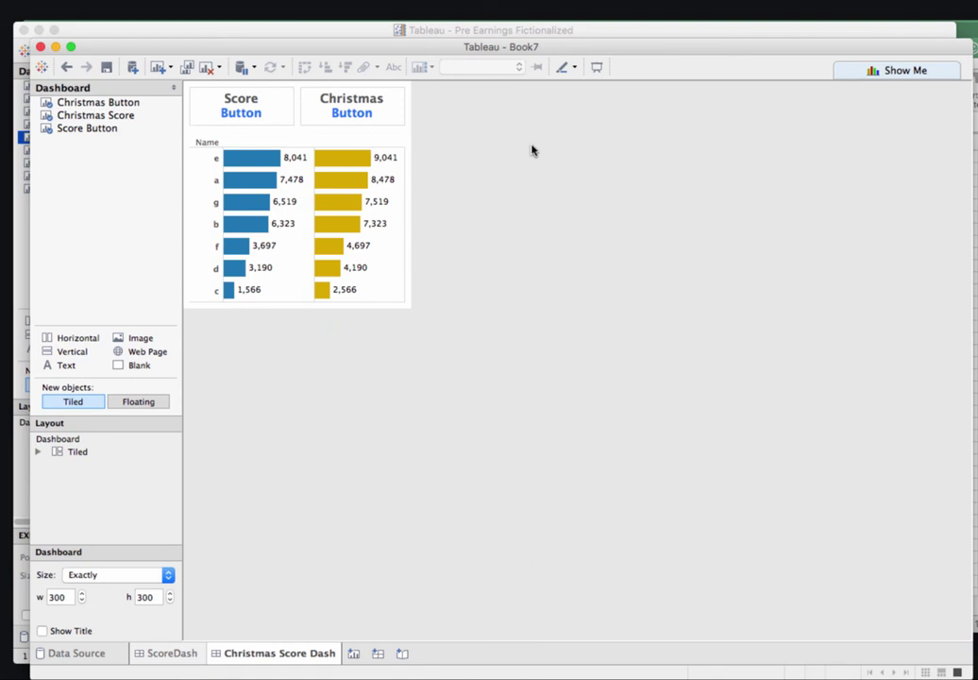